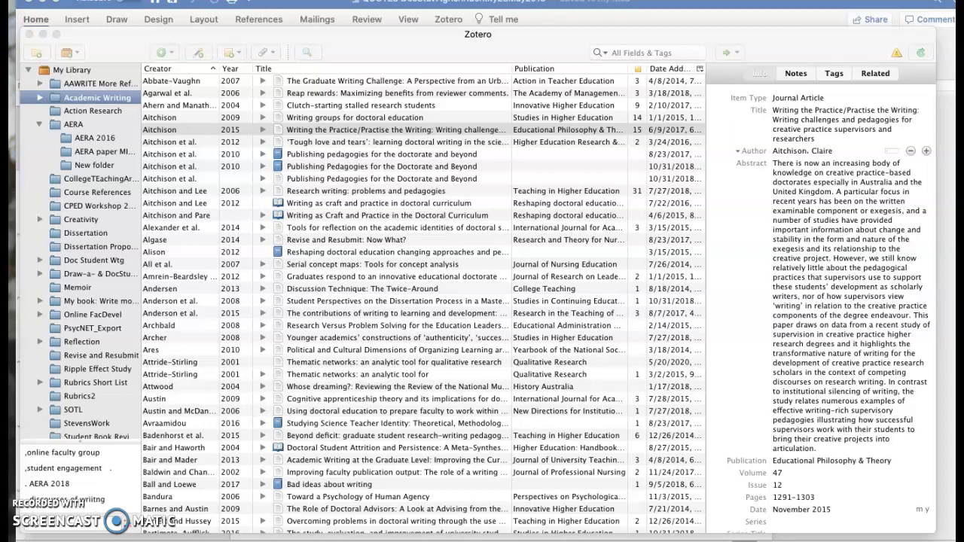
# Leave the Word quotes document and open the DocStu Identity subcollection of the Academic writing group library in Zotero
pyautogui.press('super+Tab')
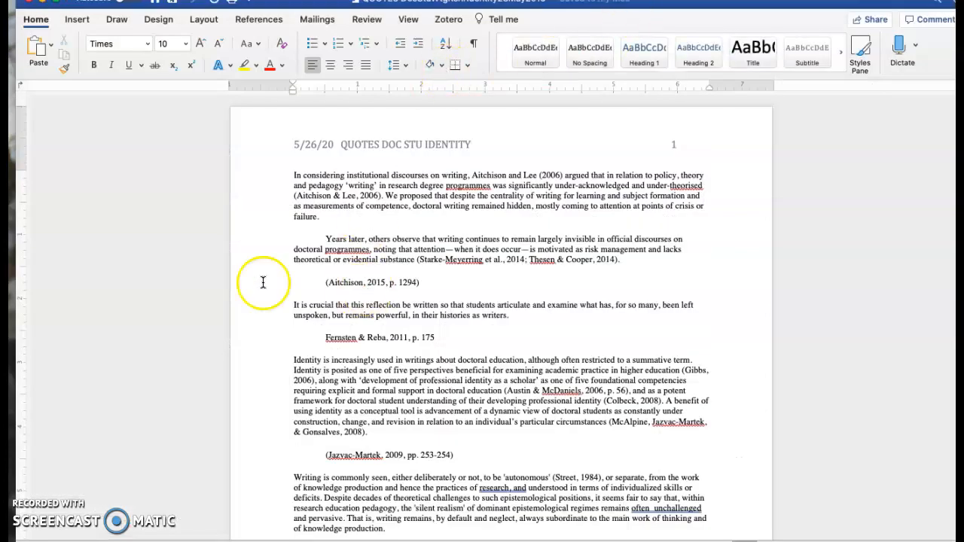
pyautogui.click(27, 2)
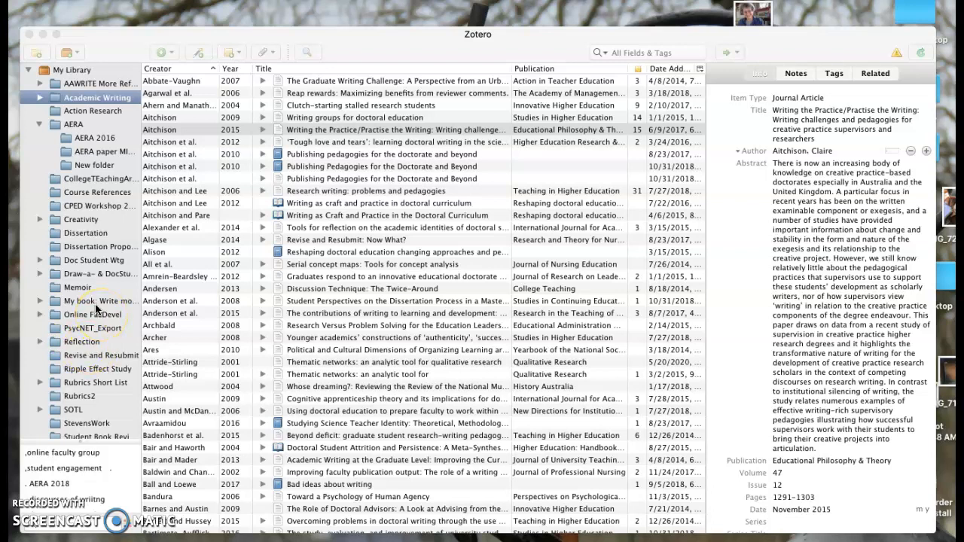
pyautogui.click(40, 258)
pyautogui.scroll(-5, 110, 331)
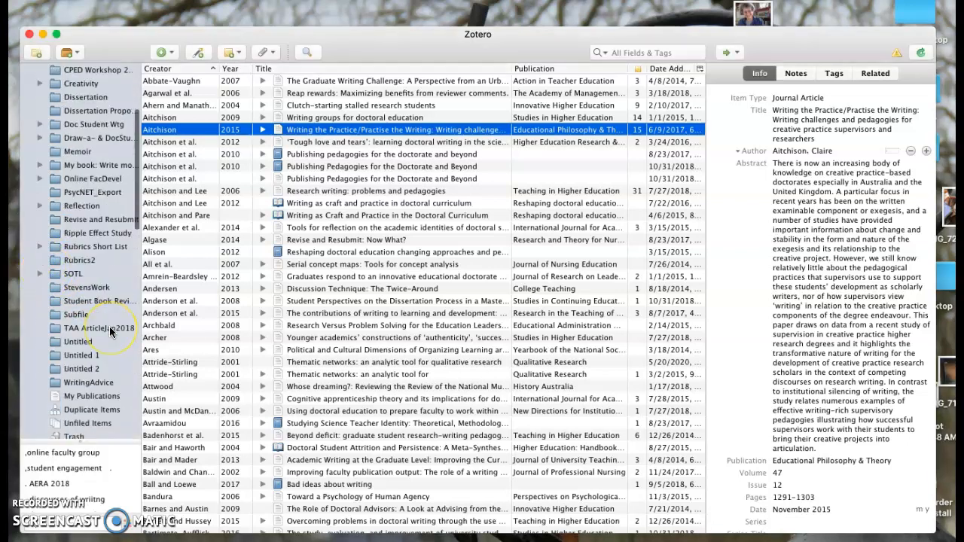
pyautogui.scroll(-5, 110, 332)
pyautogui.click(42, 274)
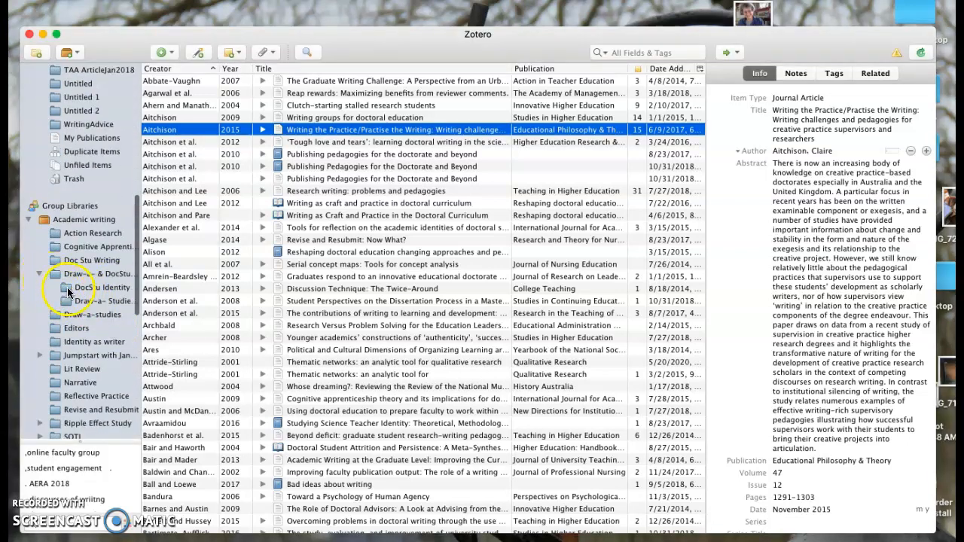
pyautogui.click(101, 288)
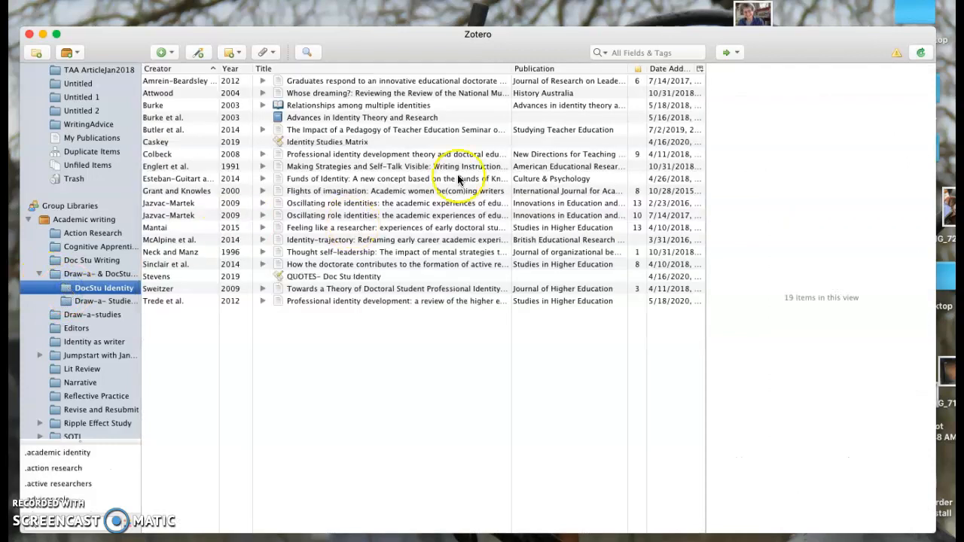
# Search all fields and tags of the DocStu Identity collection for ".DOC STU IDENTITY" and look through the matches
pyautogui.click(610, 53)
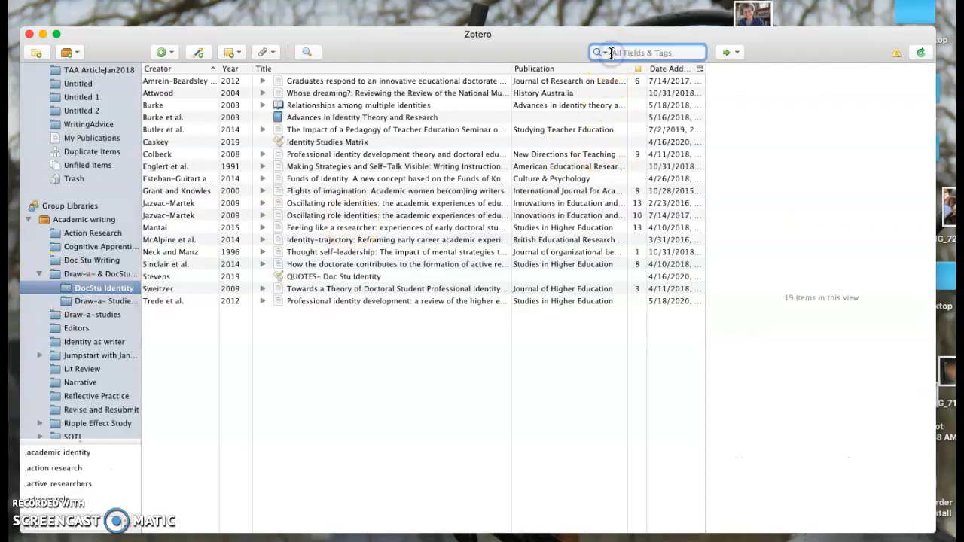
pyautogui.write('DOC')
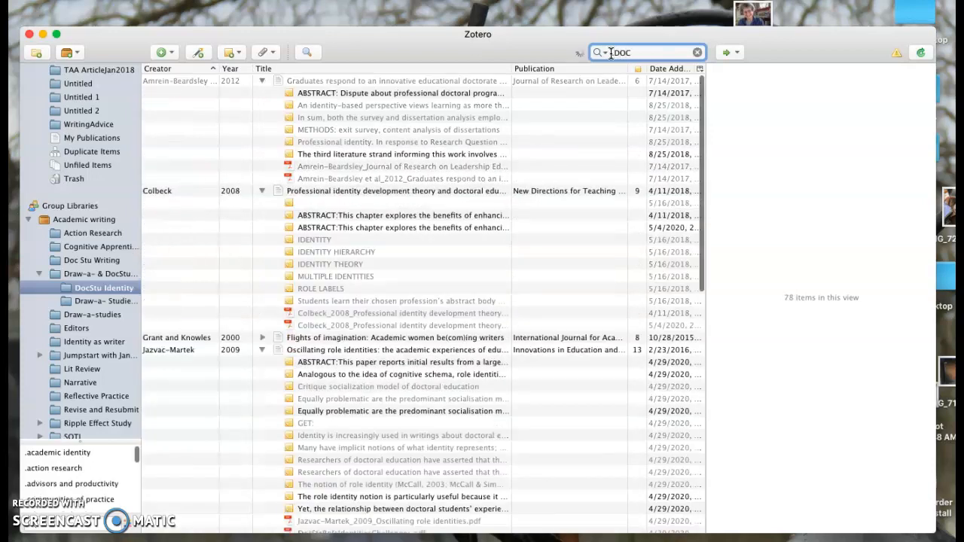
pyautogui.write(' STU IDENTITY')
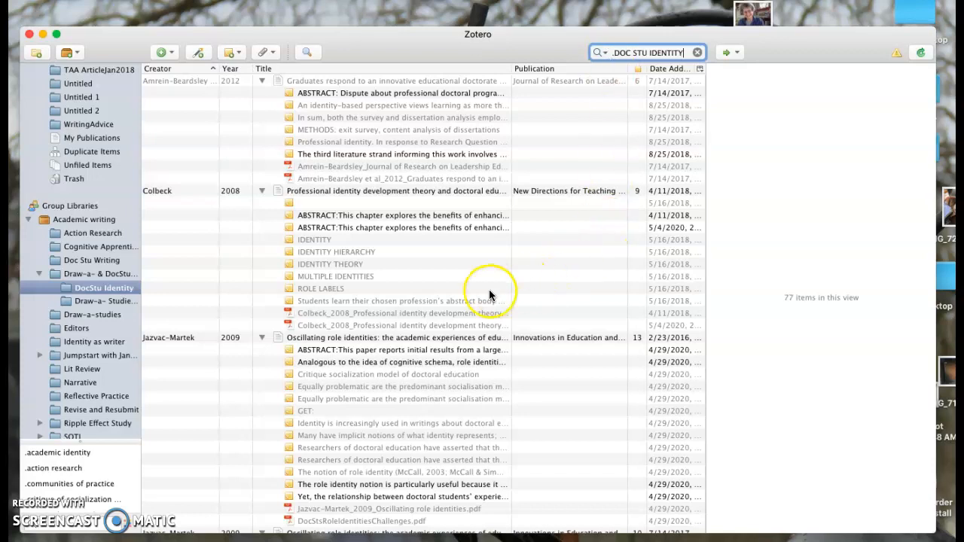
pyautogui.scroll(-10, 490, 293)
pyautogui.scroll(-3, 489, 290)
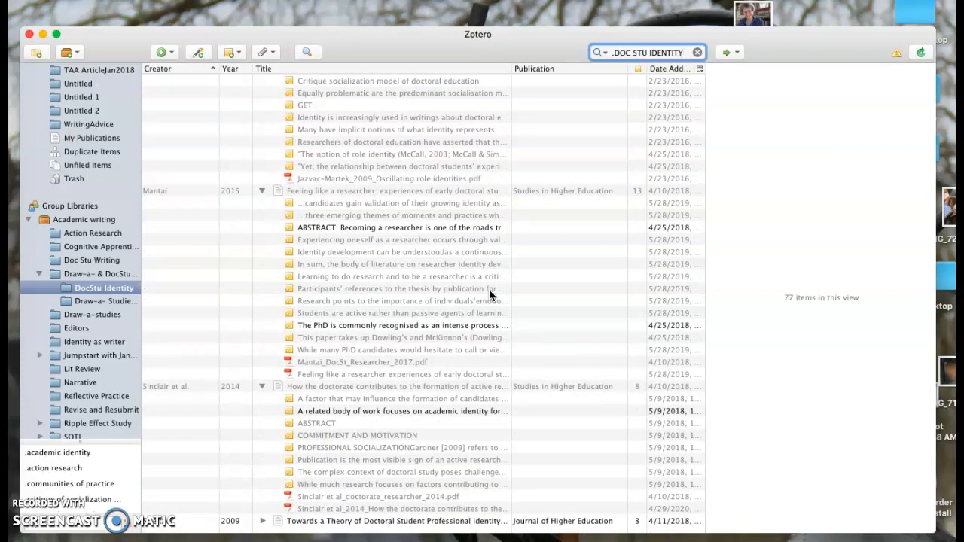
# Check the text and tags of the matching notes "A related body of work focuses on academic identity" and "The PhD is commonly recognised"
pyautogui.click(413, 414)
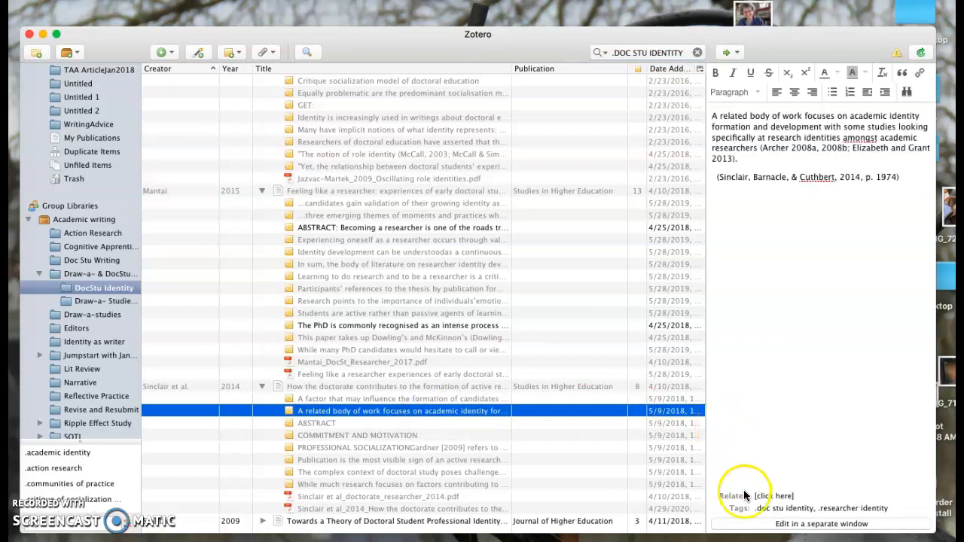
pyautogui.click(760, 508)
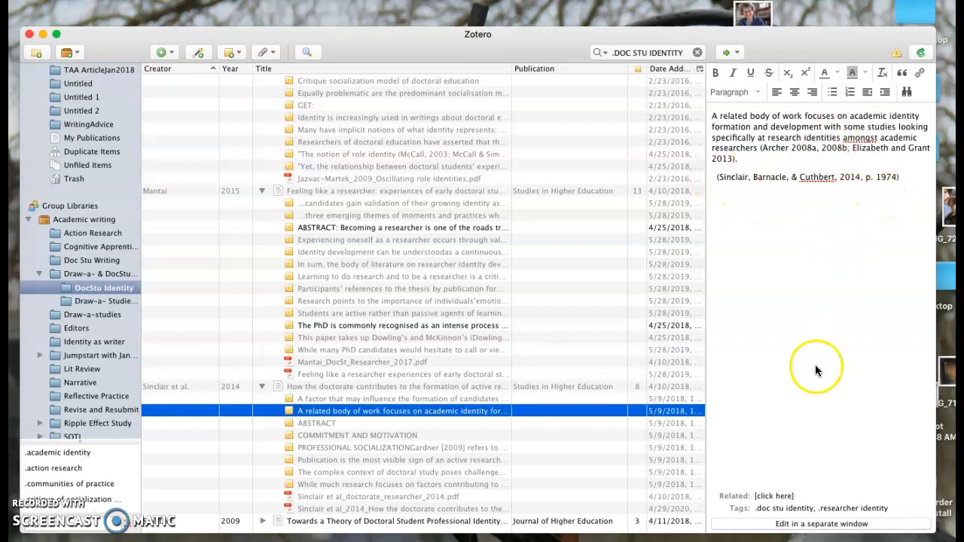
pyautogui.click(779, 510)
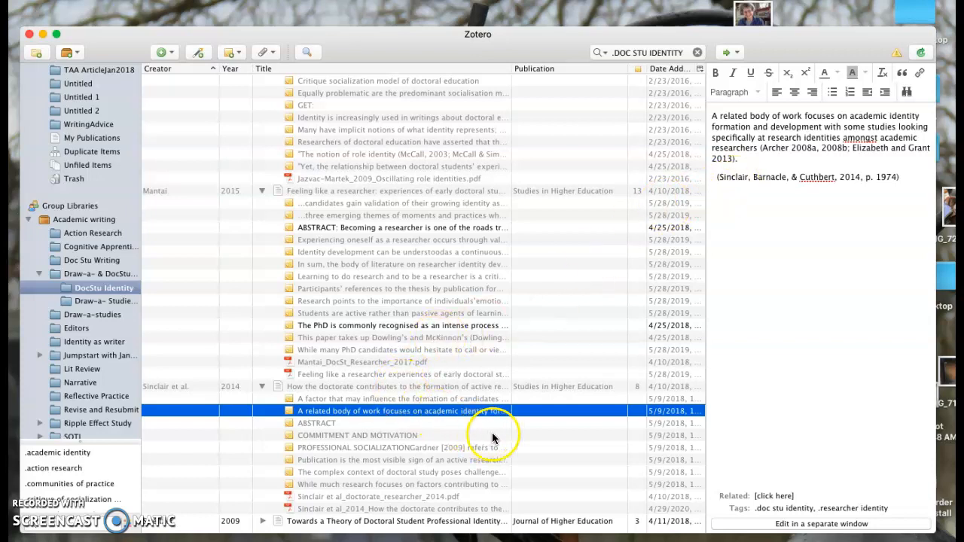
pyautogui.click(383, 326)
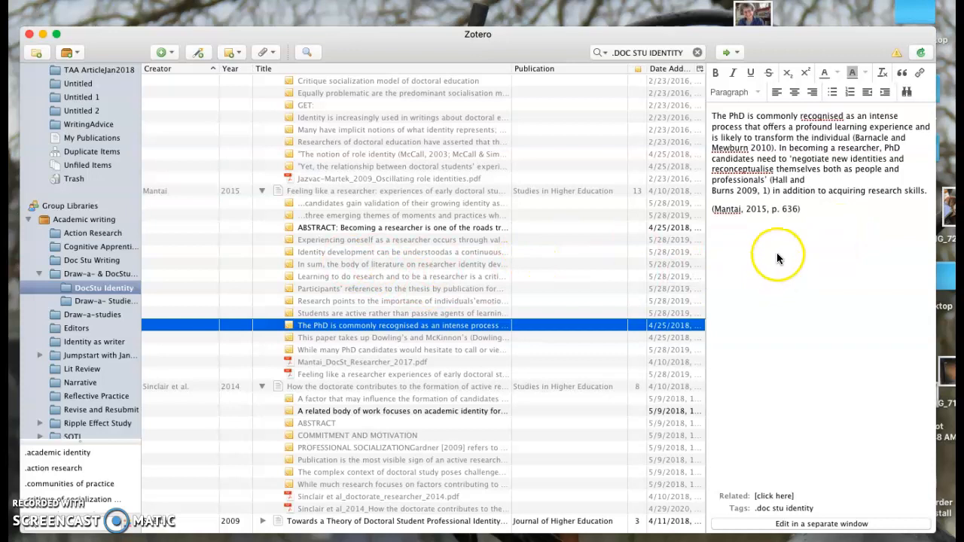
# Clear the ".DOC STU IDENTITY" search to list the whole DocStu Identity collection again
pyautogui.scroll(5, 432, 265)
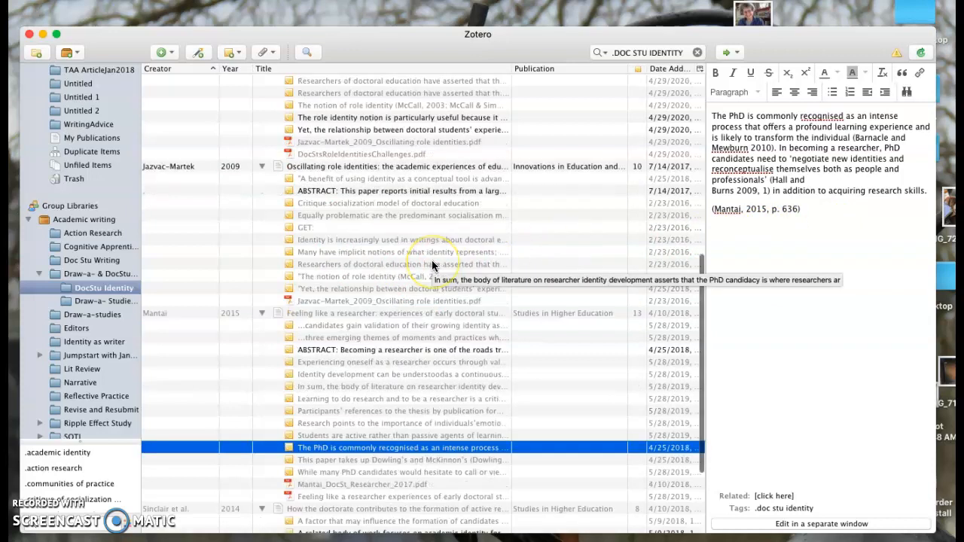
pyautogui.scroll(5, 432, 264)
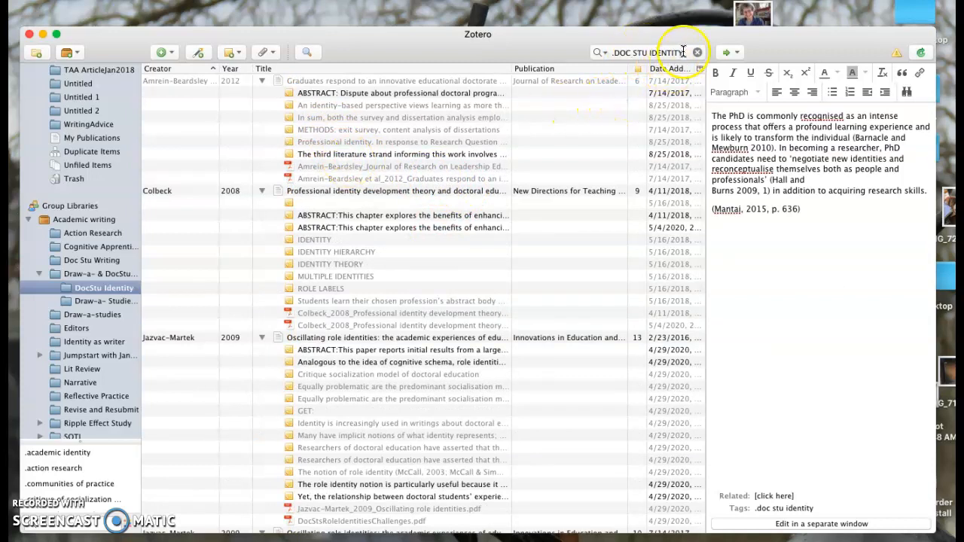
pyautogui.click(621, 47)
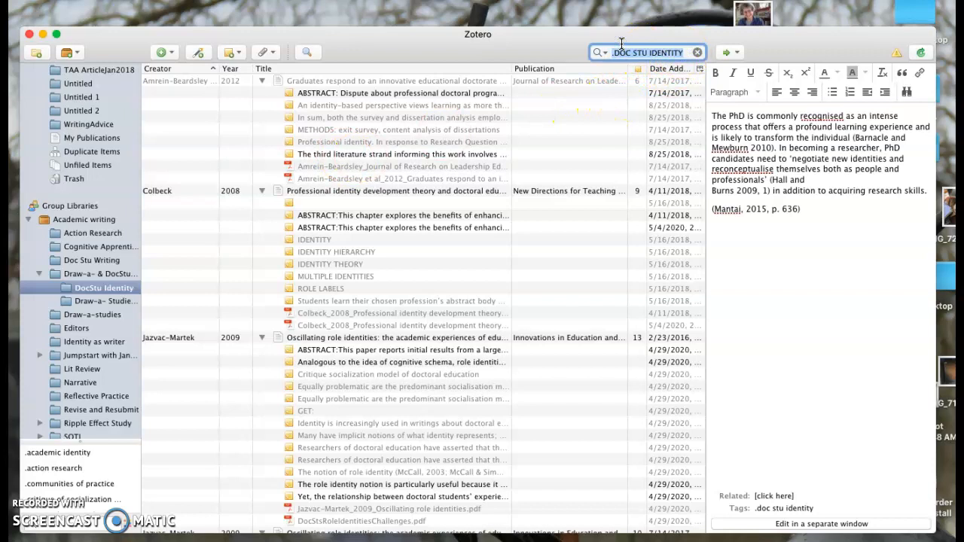
pyautogui.press('BackSpace')
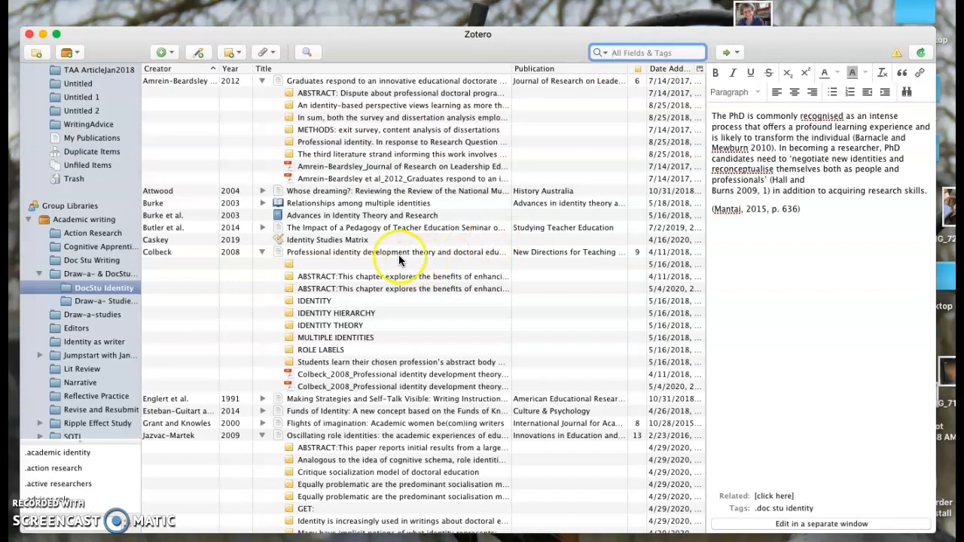
# View the notes and tags of the article "Graduates respond to an innovative educational doctorate program"
pyautogui.click(399, 79)
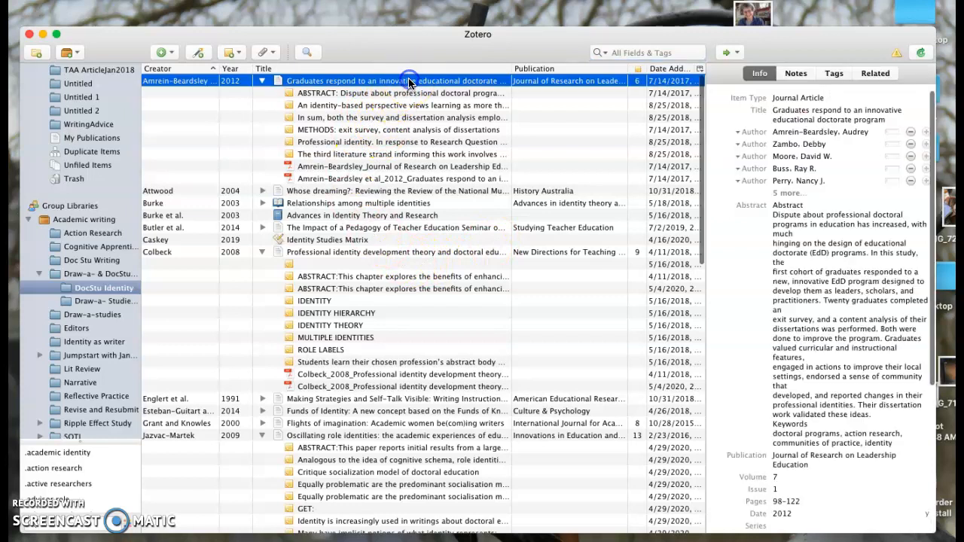
pyautogui.click(797, 74)
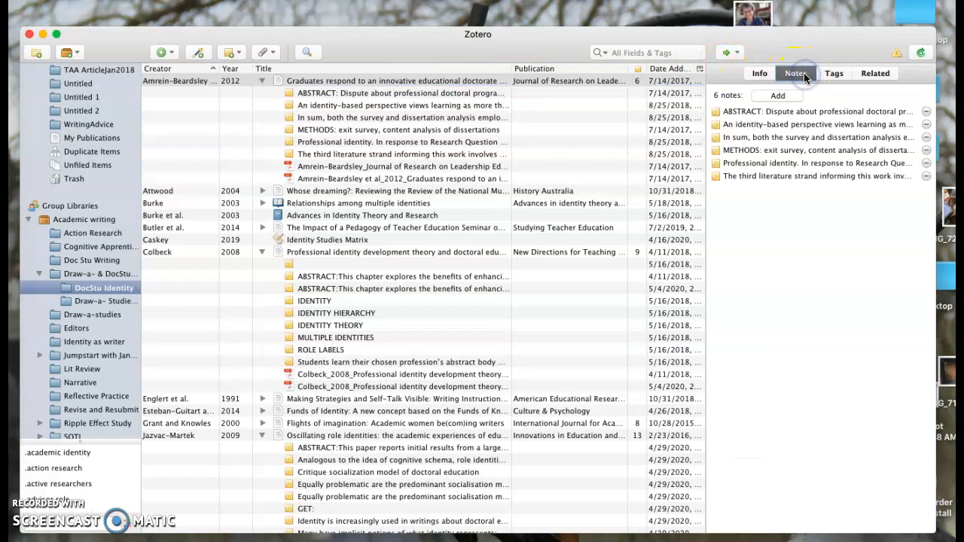
pyautogui.click(836, 76)
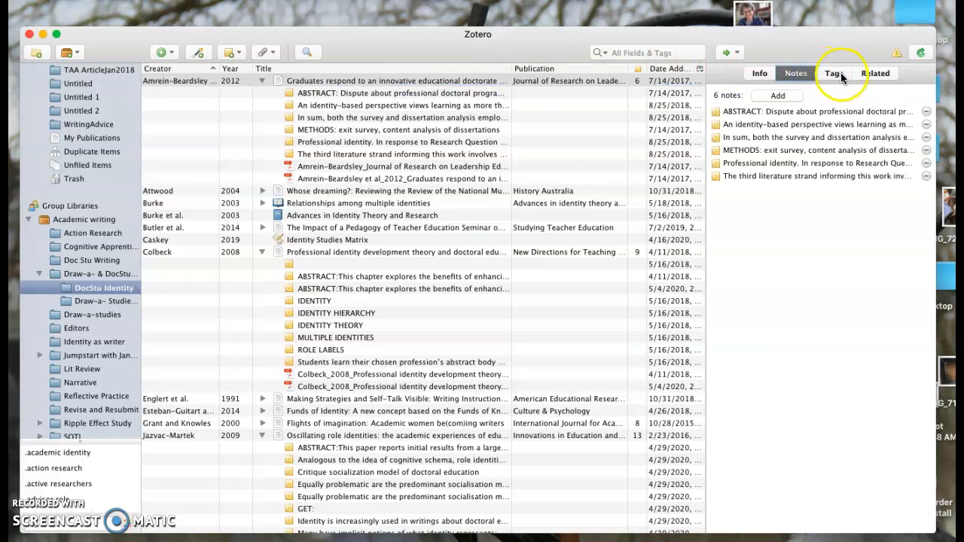
pyautogui.click(736, 128)
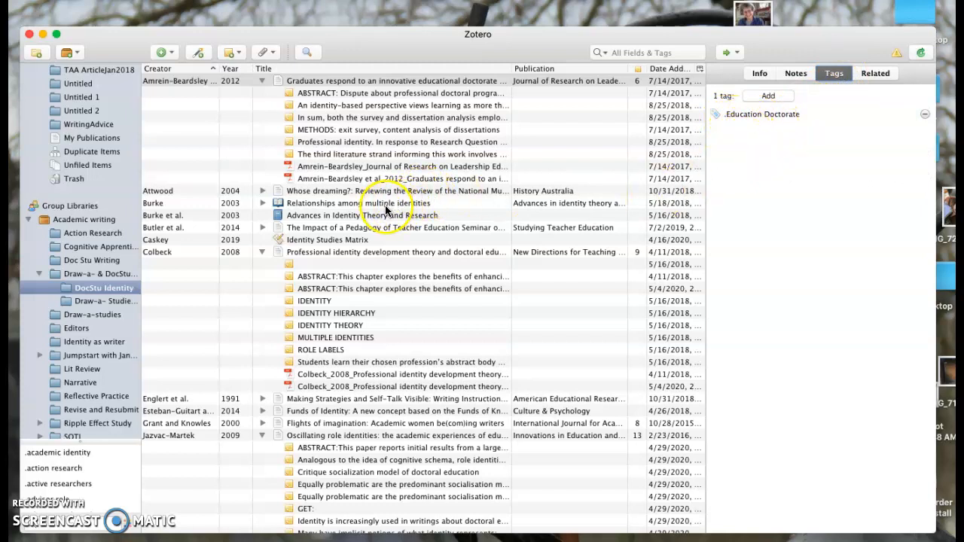
# Check the tags of the teacher education seminar, "Oscillating role identities", "Flights of imagination" and "Feeling like a researcher" articles
pyautogui.click(390, 230)
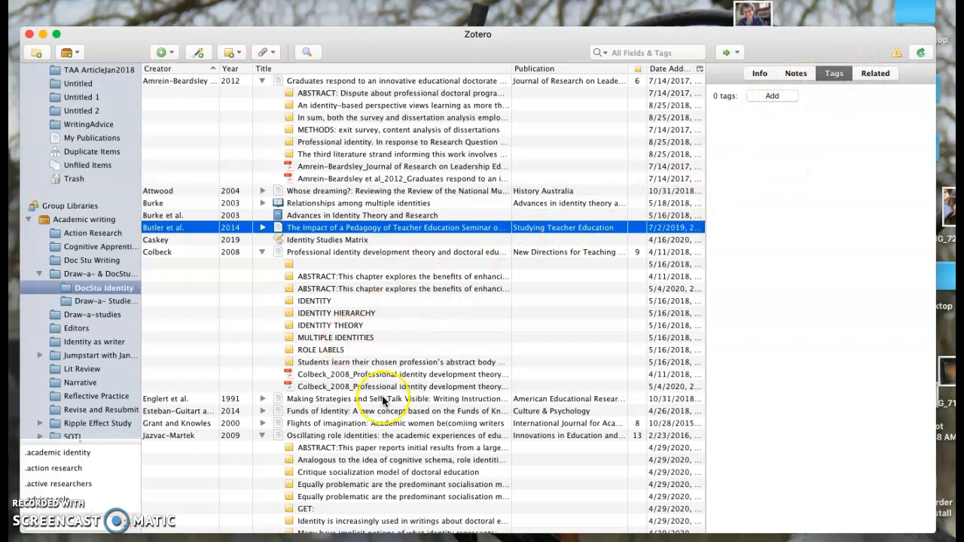
pyautogui.click(407, 437)
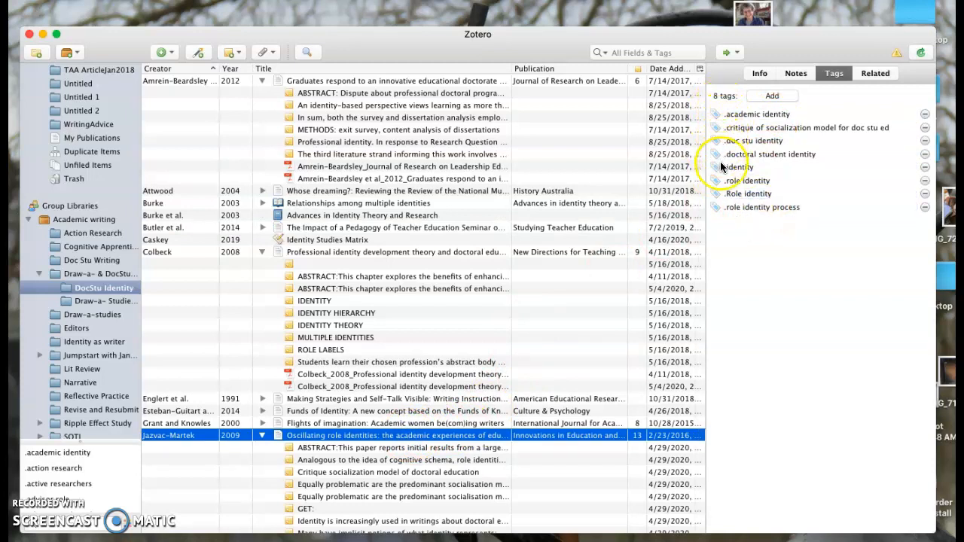
pyautogui.click(442, 423)
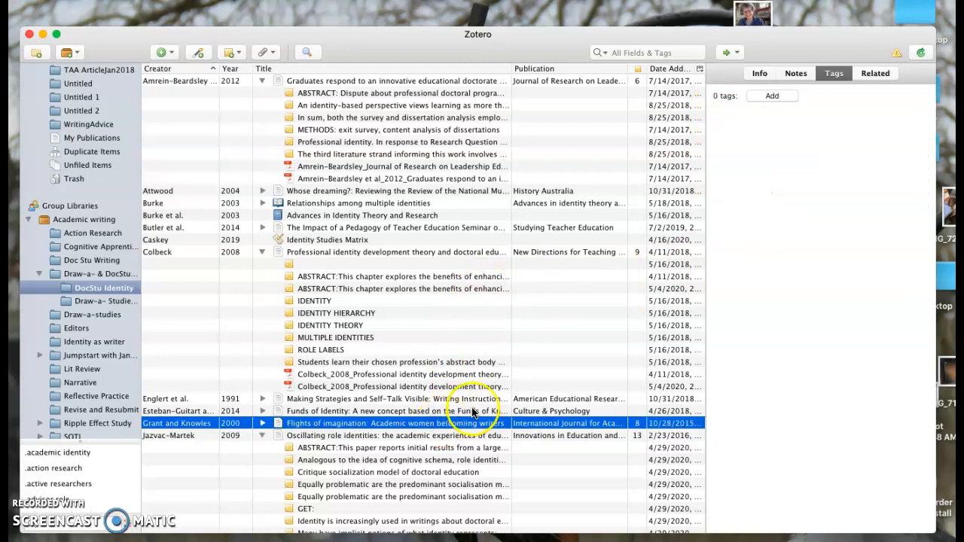
pyautogui.scroll(-10, 443, 373)
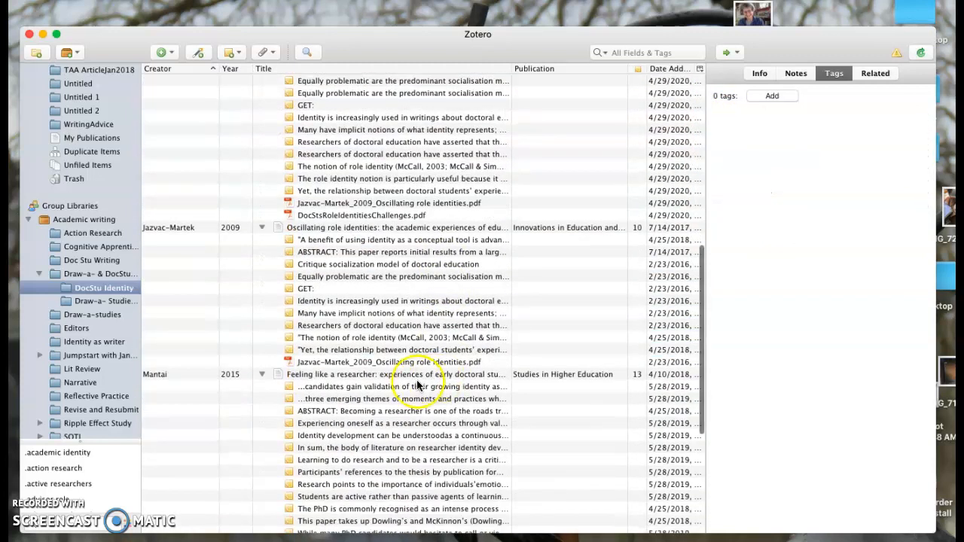
pyautogui.click(428, 376)
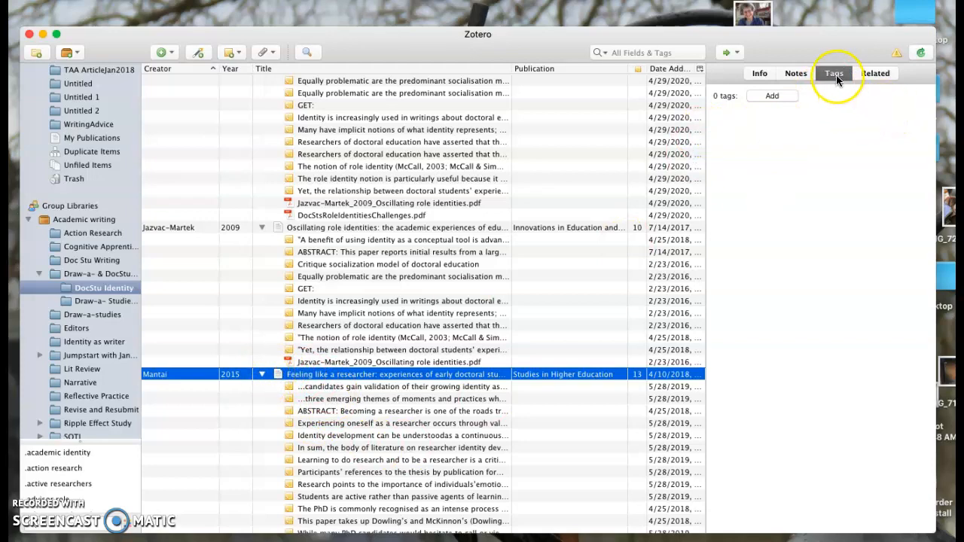
# Compare the tags of the "Identity development", "Research points to the importance" and "The PhD is commonly recognised" notes under "Feeling like a researcher"
pyautogui.scroll(-10, 520, 413)
pyautogui.scroll(5, 520, 412)
pyautogui.scroll(-3, 520, 413)
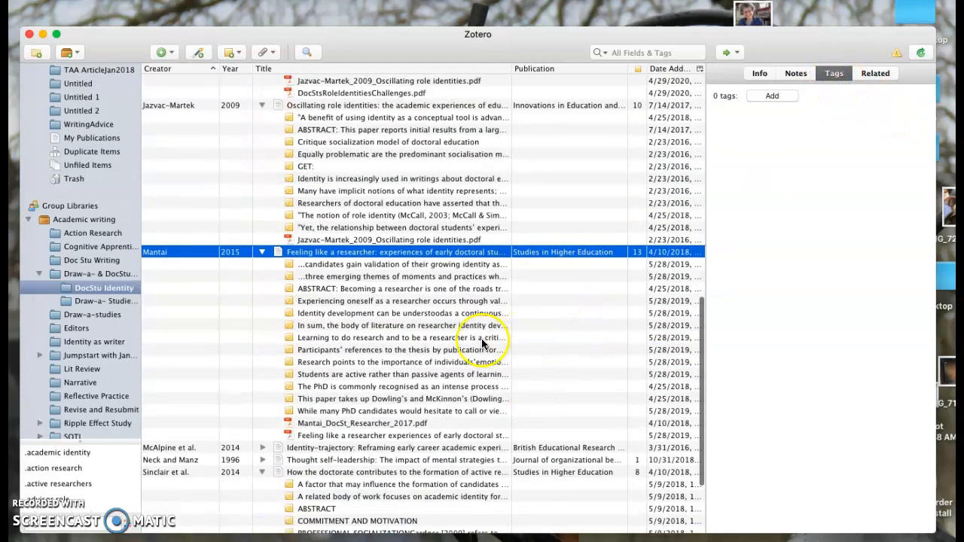
pyautogui.click(455, 313)
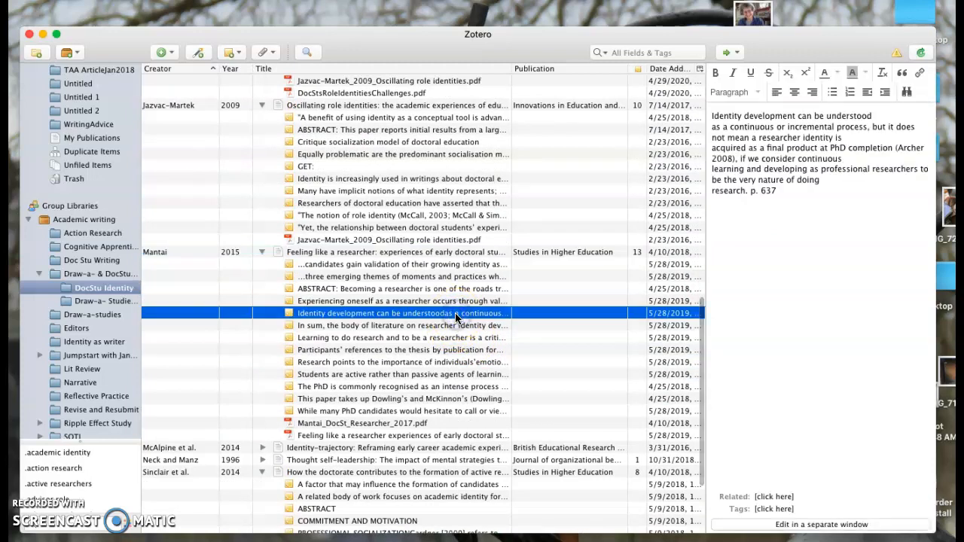
pyautogui.click(434, 362)
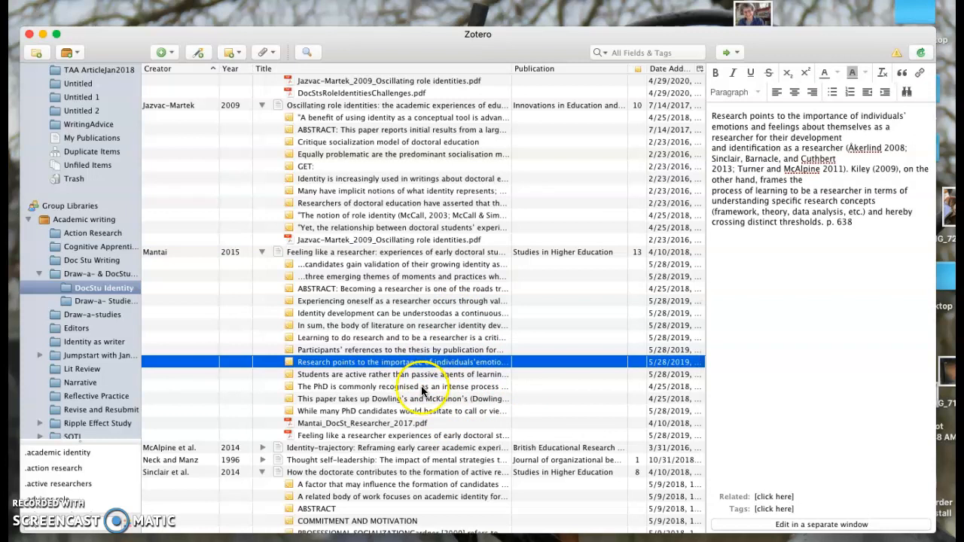
pyautogui.click(422, 387)
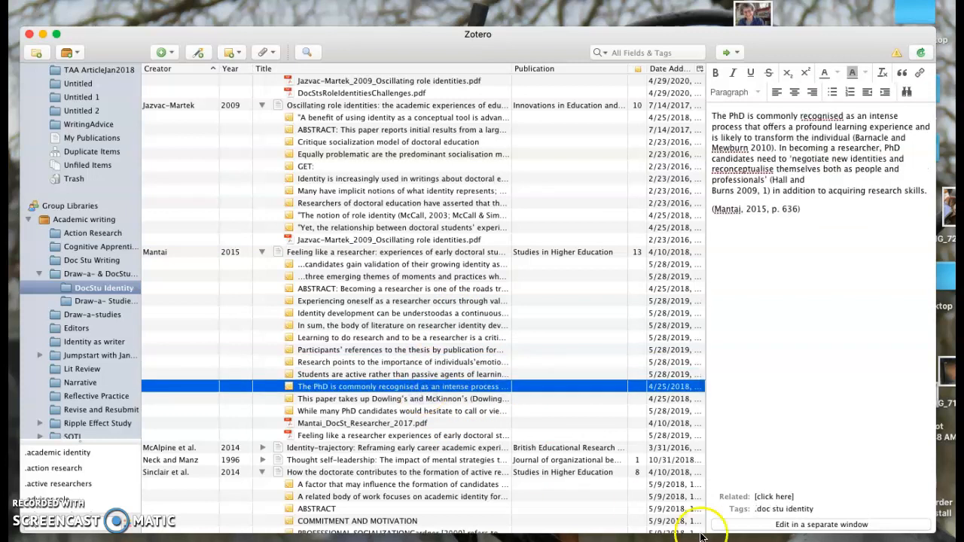
pyautogui.click(791, 509)
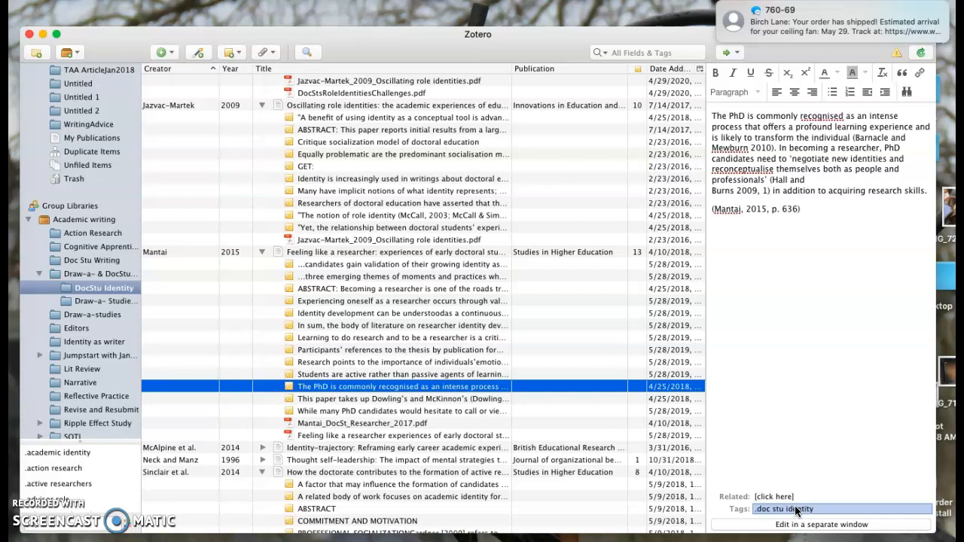
pyautogui.click(758, 513)
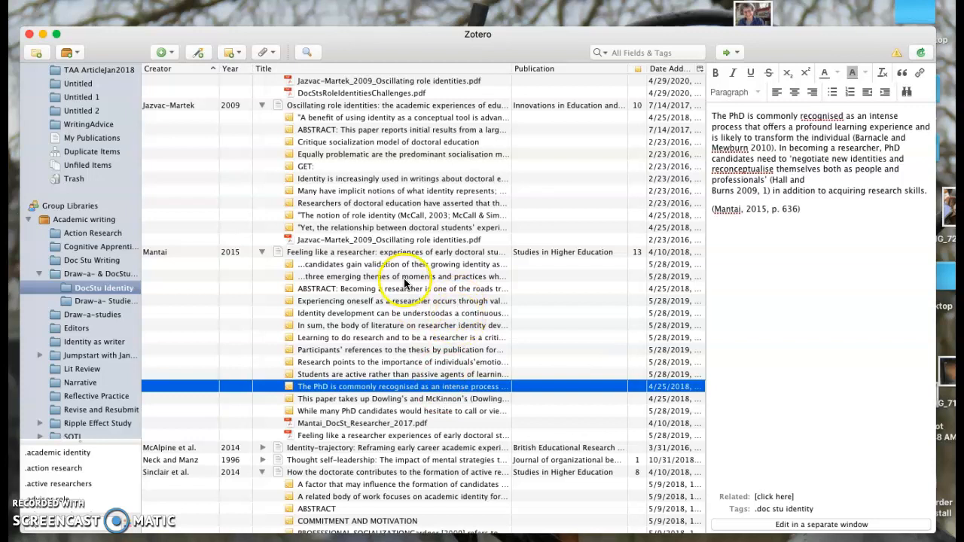
# Check the tags of the "Yet, the relationship between doctoral students' experiences" note and the "Identity-trajectory" article
pyautogui.click(436, 227)
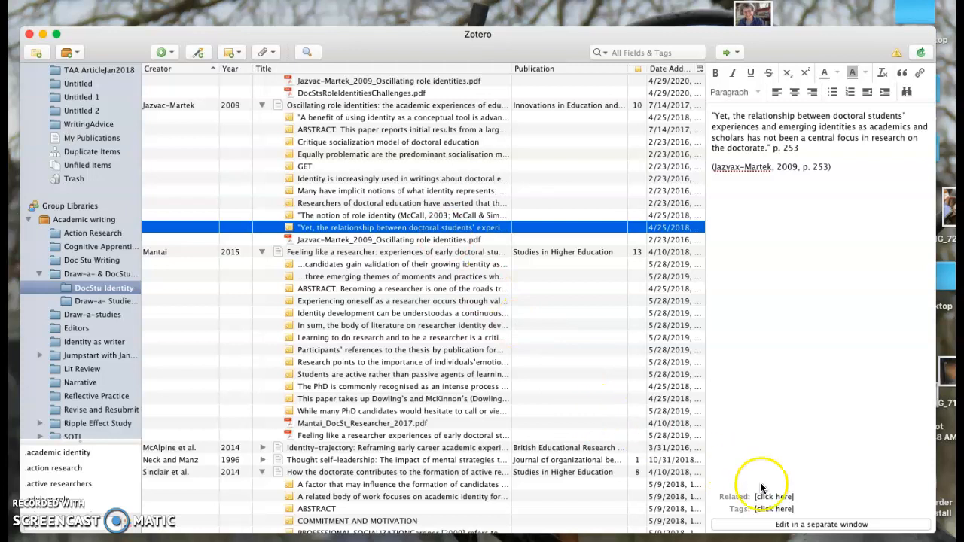
pyautogui.click(764, 509)
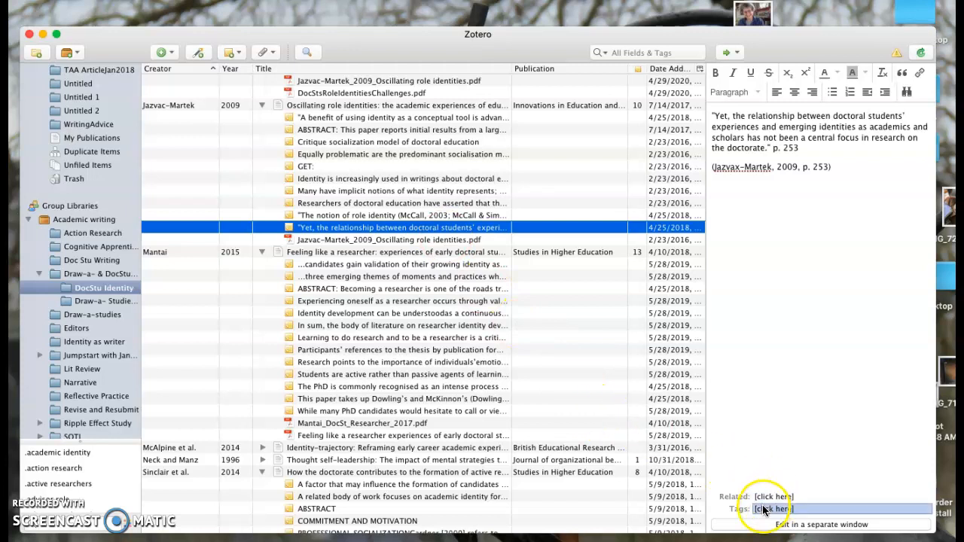
pyautogui.click(431, 449)
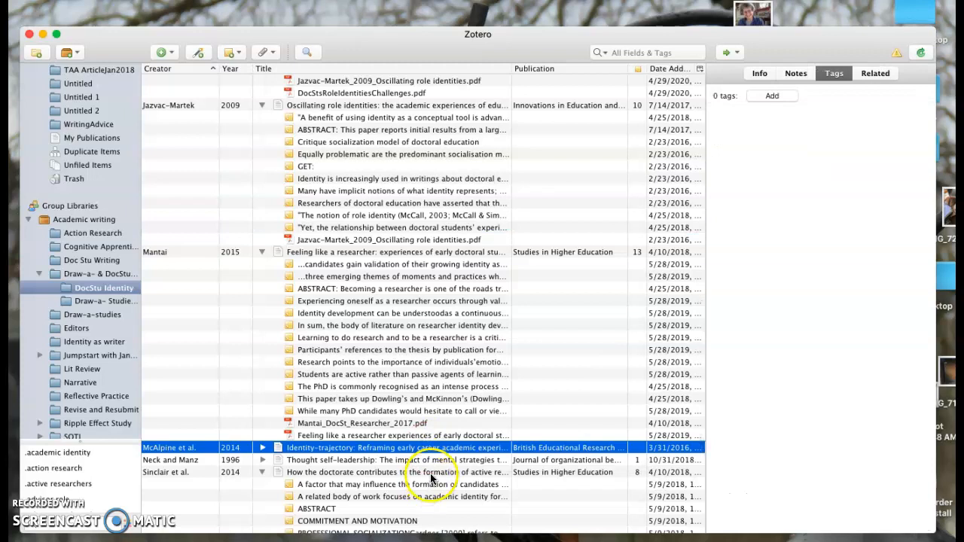
# Review the tags of the article "How the doctorate contributes to the formation of active researchers", from advisors and productivity to supervisor role
pyautogui.click(431, 474)
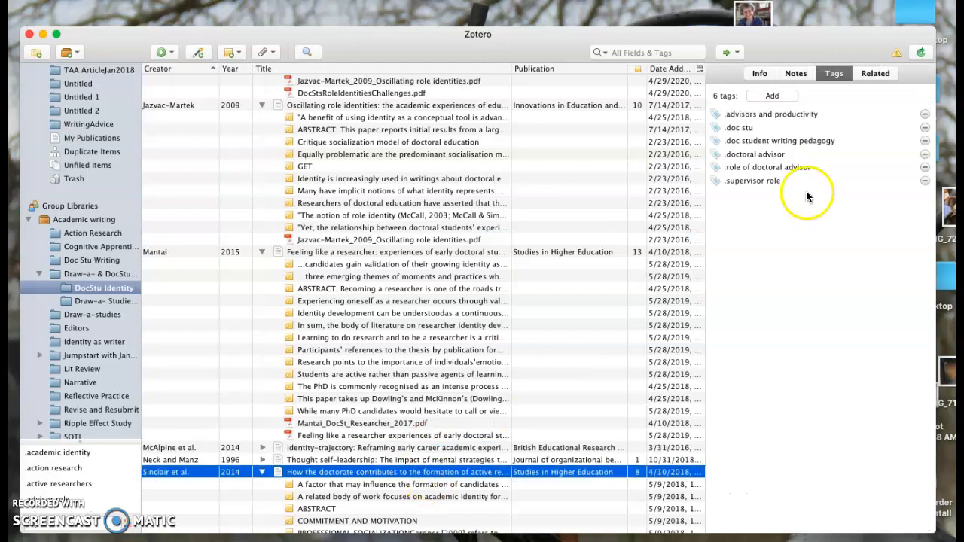
pyautogui.click(764, 166)
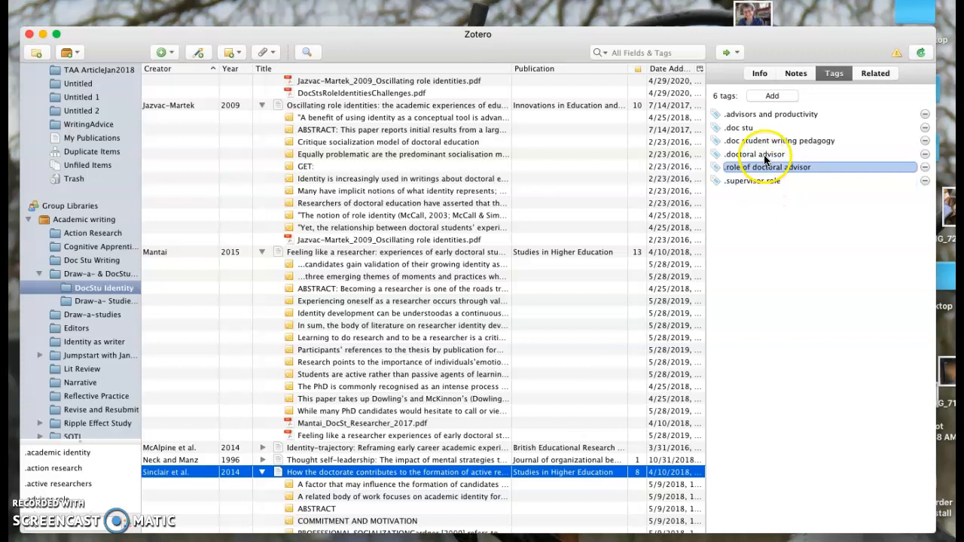
pyautogui.click(772, 114)
pyautogui.click(764, 128)
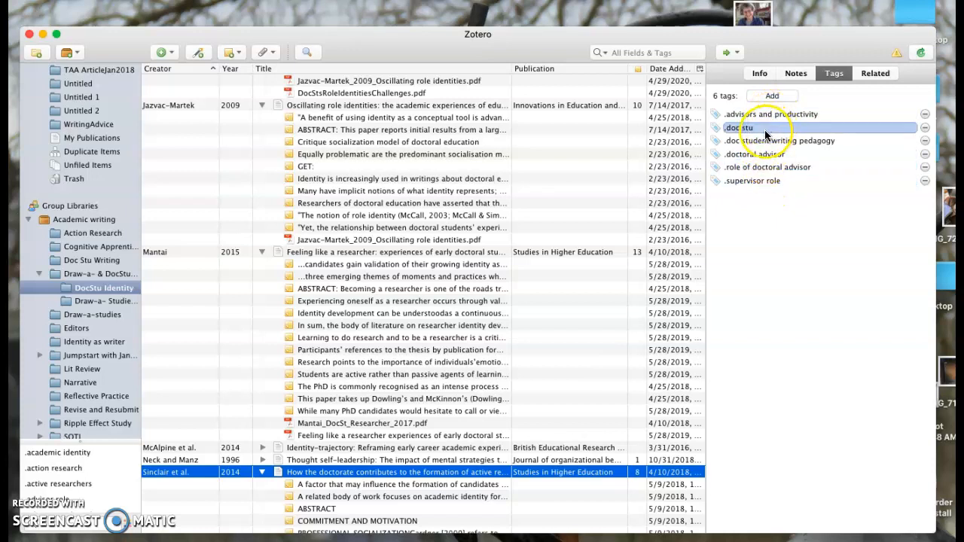
pyautogui.click(768, 155)
pyautogui.click(776, 181)
pyautogui.click(766, 197)
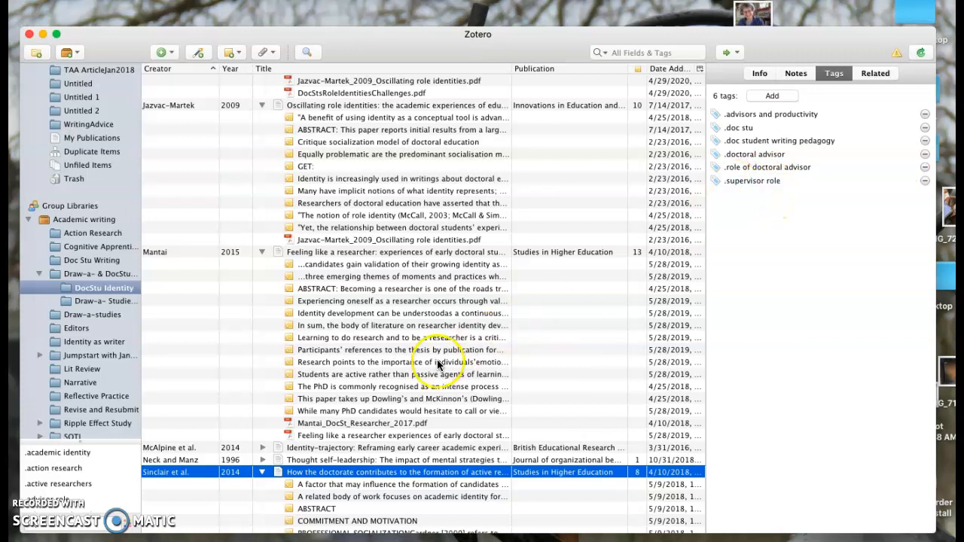
# Widen the collections pane and browse through the tag list of the DocStu Identity collection
pyautogui.scroll(-2, 72, 458)
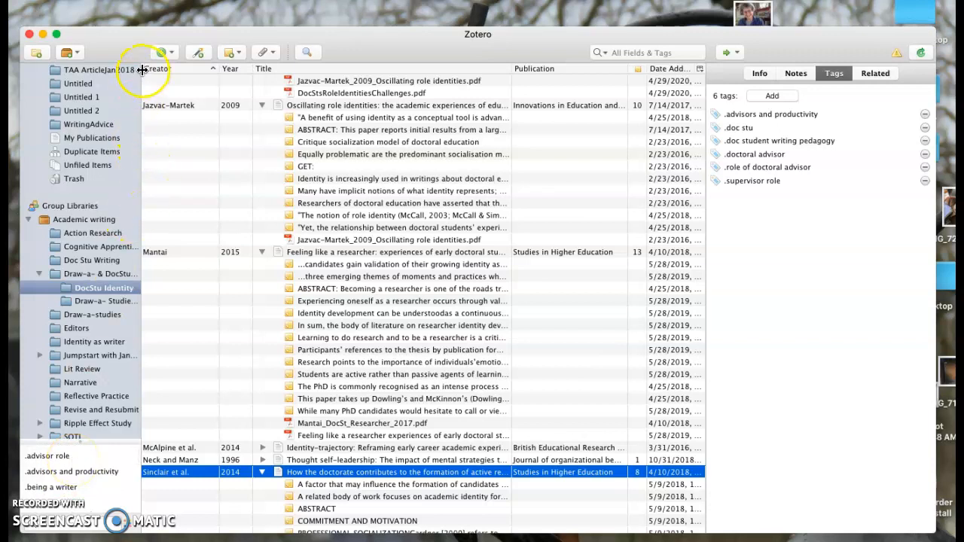
pyautogui.moveTo(142, 67); pyautogui.dragTo(208, 70)
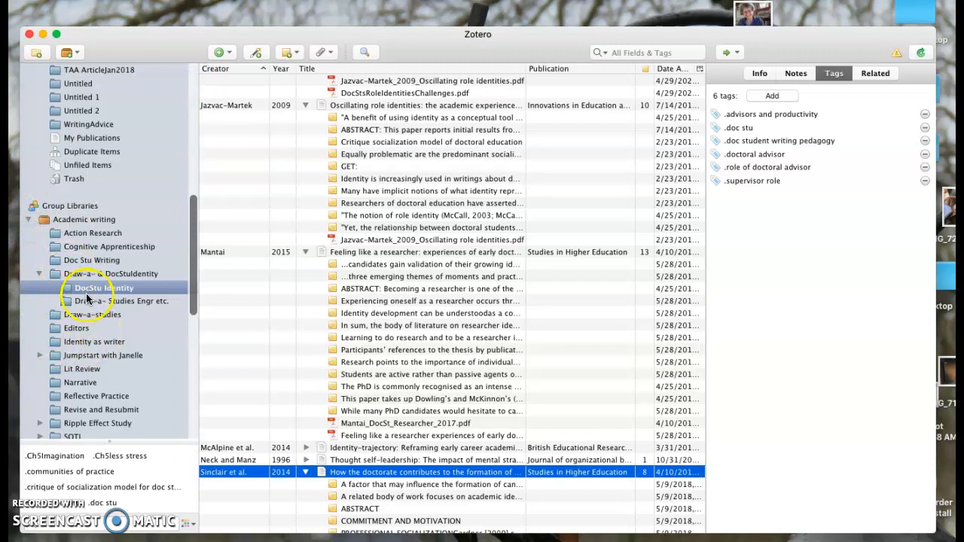
pyautogui.click(103, 472)
pyautogui.scroll(-10, 104, 472)
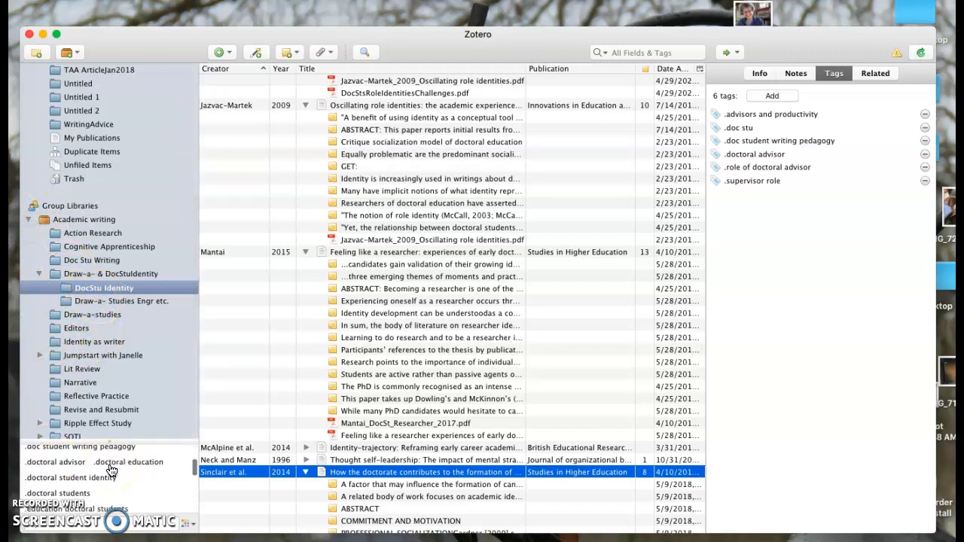
pyautogui.scroll(-5, 110, 471)
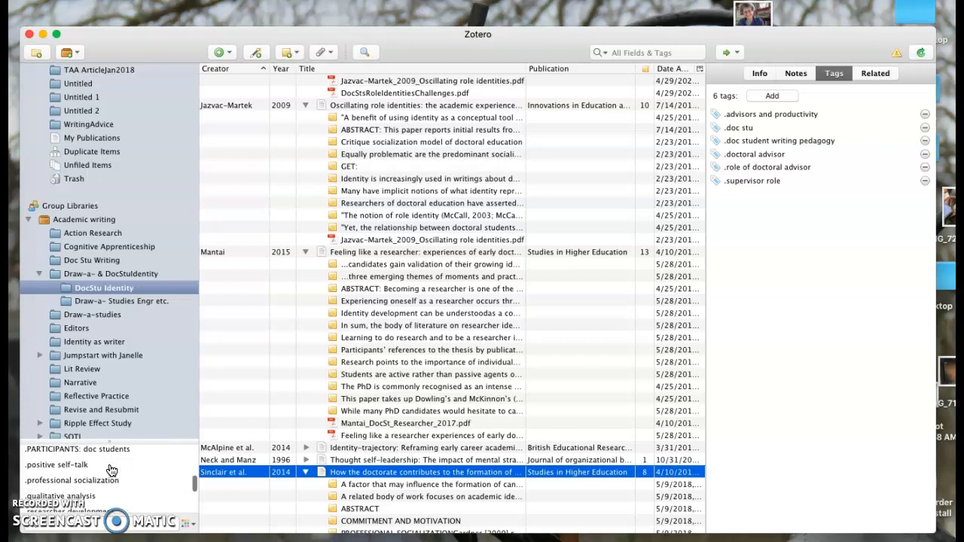
pyautogui.hotkey('ctrl', 'Up')
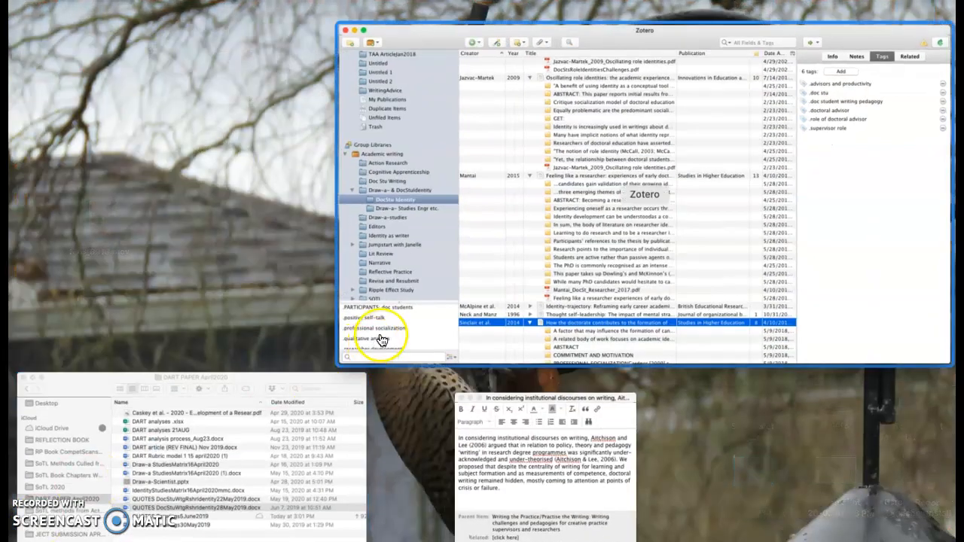
pyautogui.click(382, 340)
pyautogui.scroll(-3, 115, 473)
pyautogui.scroll(-5, 116, 473)
pyautogui.scroll(5, 116, 473)
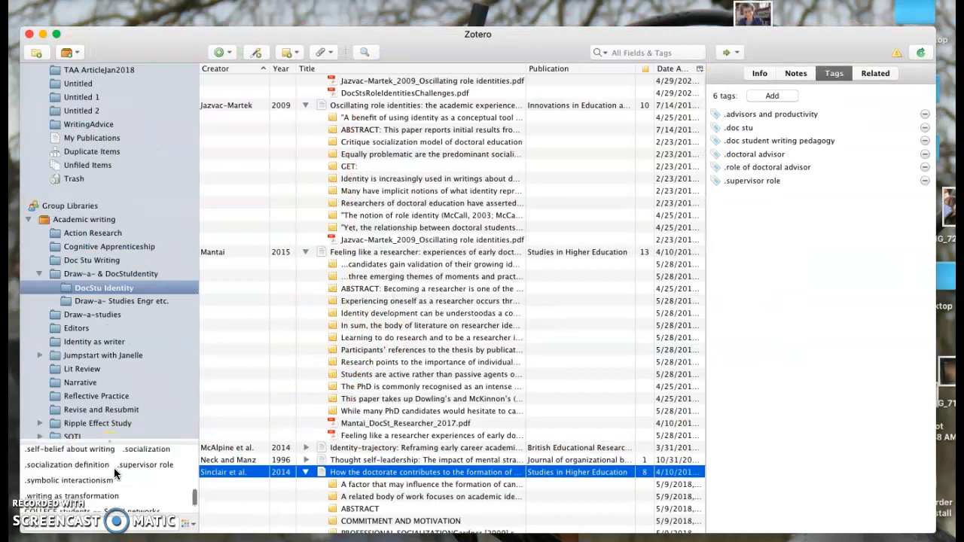
pyautogui.scroll(-5, 133, 497)
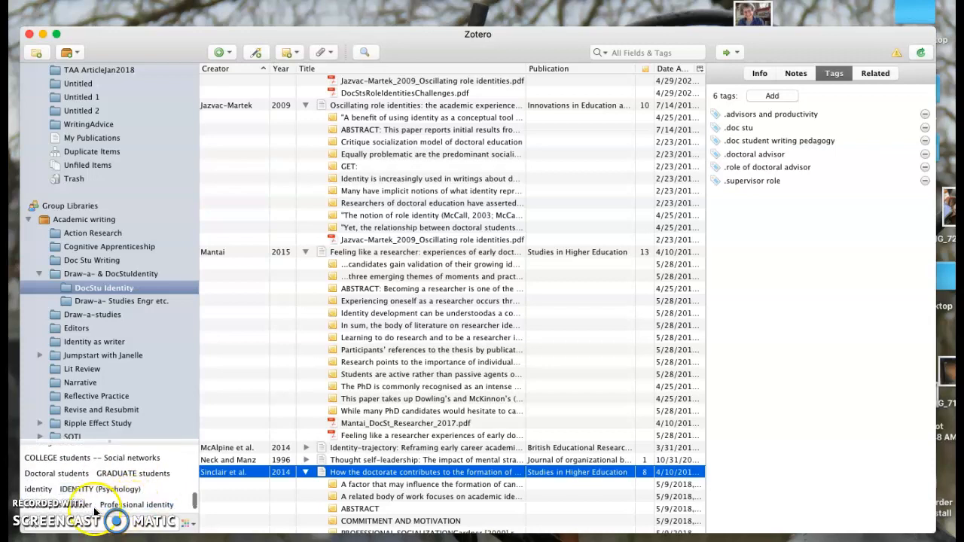
# Filter the collection by the tag "COLLEGE students -- Social networks" and review the tags of the article "Towards a Theory of Doctoral Student Professional…"
pyautogui.click(68, 463)
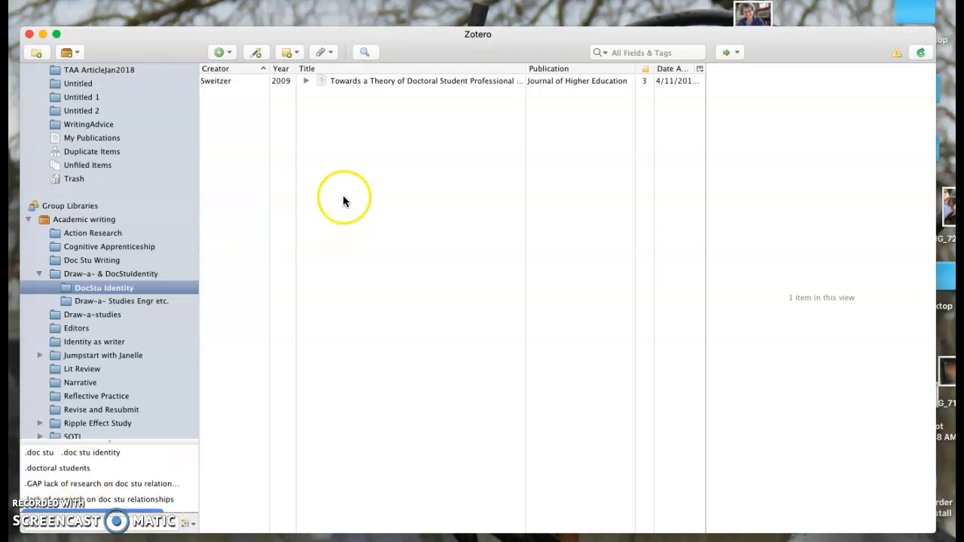
pyautogui.click(568, 81)
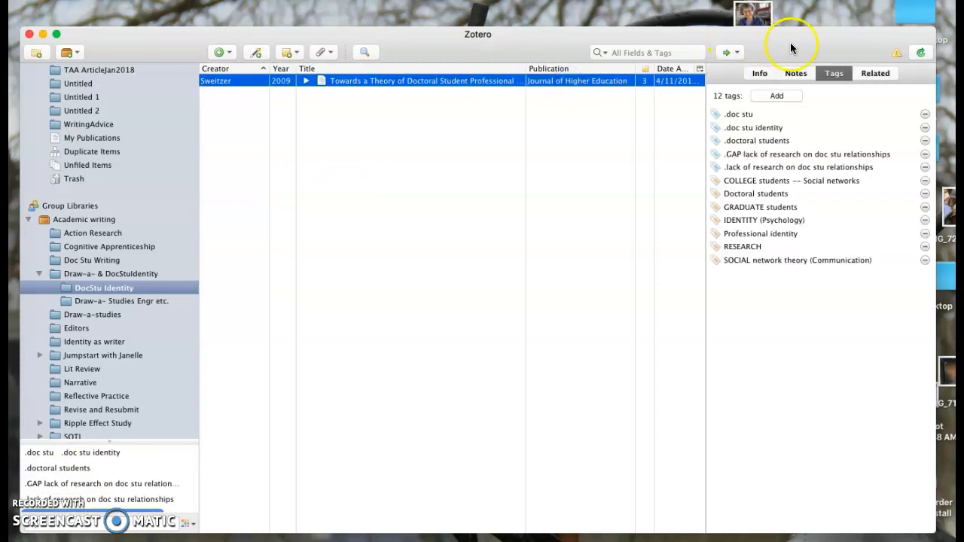
pyautogui.click(757, 197)
pyautogui.moveTo(759, 250); pyautogui.dragTo(750, 172)
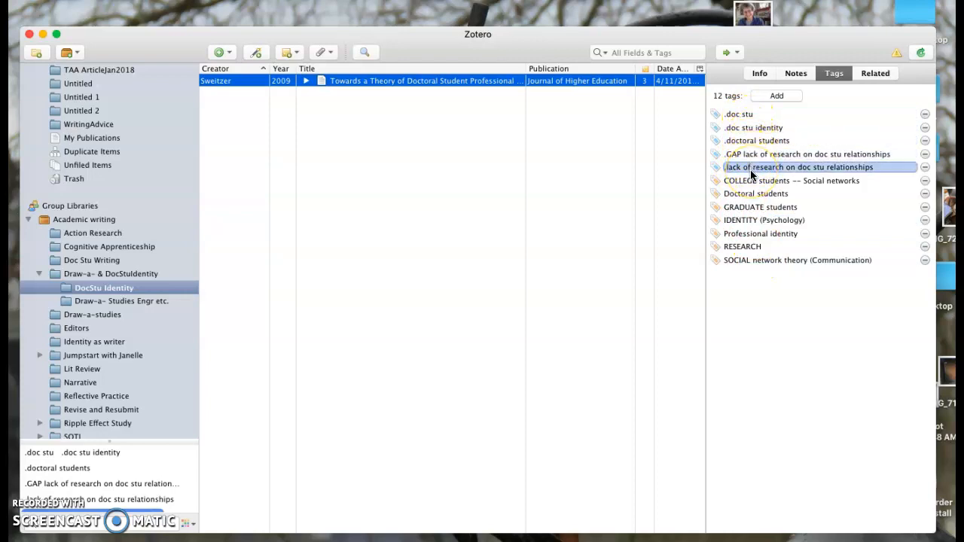
pyautogui.moveTo(730, 175); pyautogui.dragTo(755, 271)
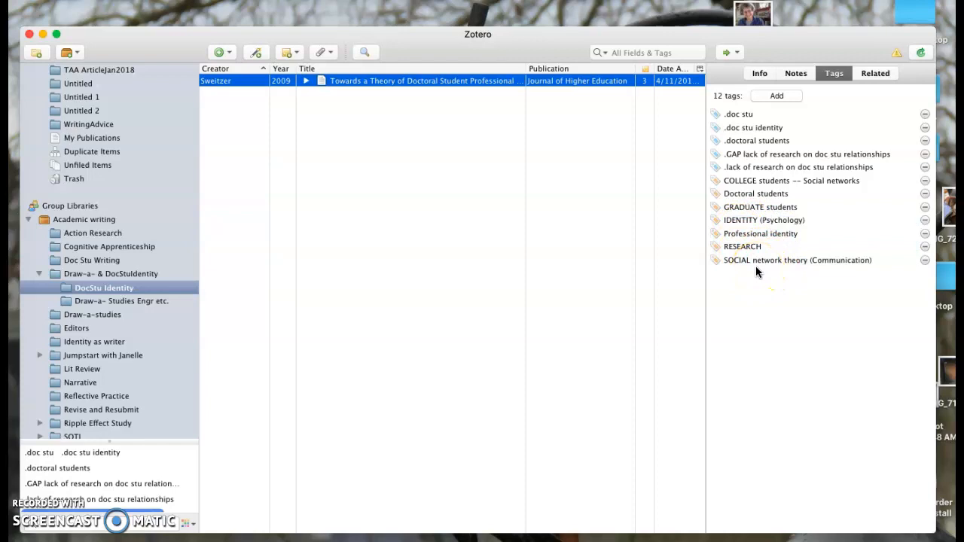
pyautogui.moveTo(756, 268); pyautogui.dragTo(692, 183)
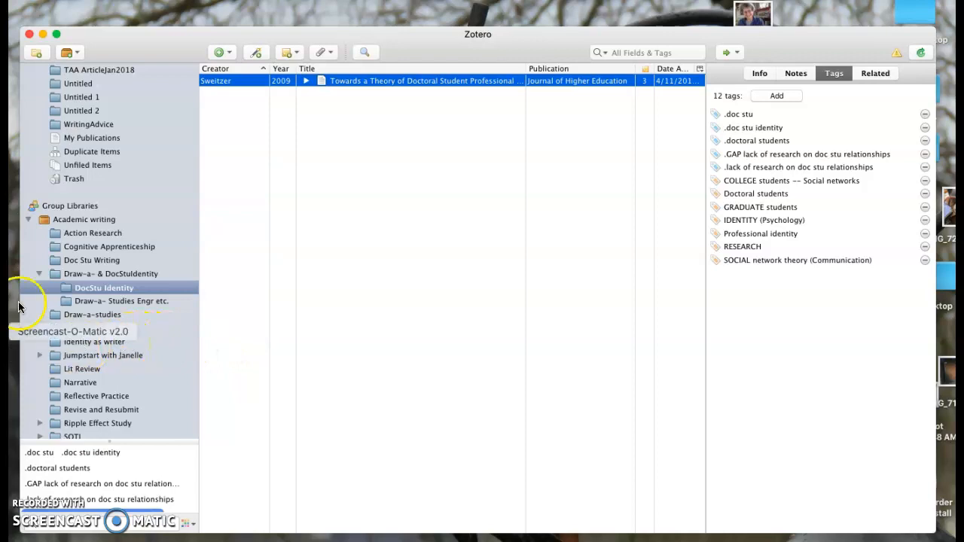
# Open the Cognitive Apprenticeship collection and list the notes under the article "More than just a brain: emotions and the doctoral…"
pyautogui.click(107, 248)
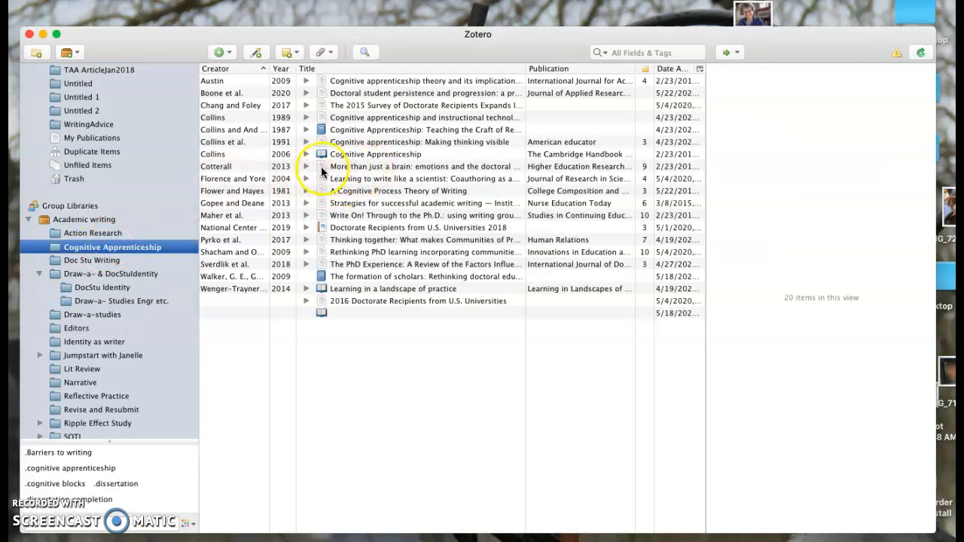
pyautogui.click(305, 169)
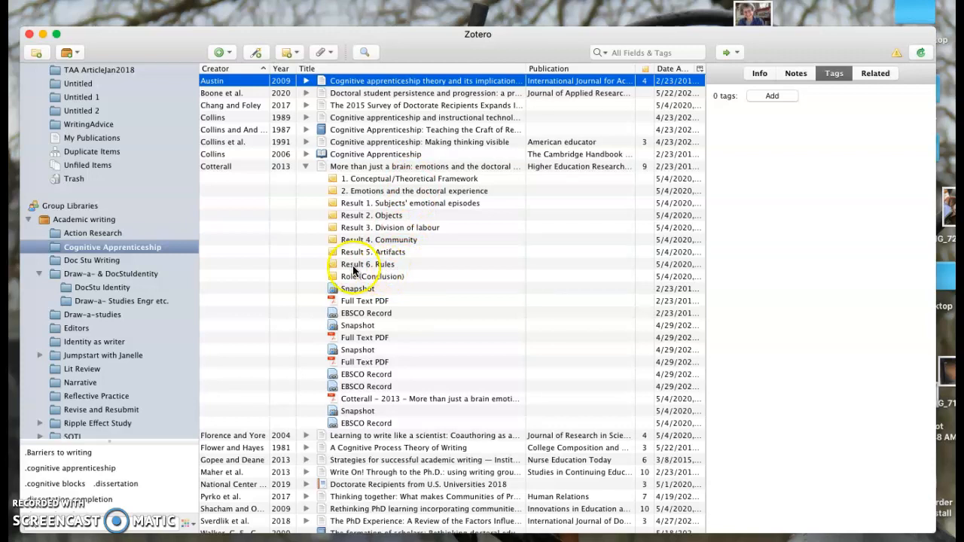
pyautogui.scroll(-3, 326, 456)
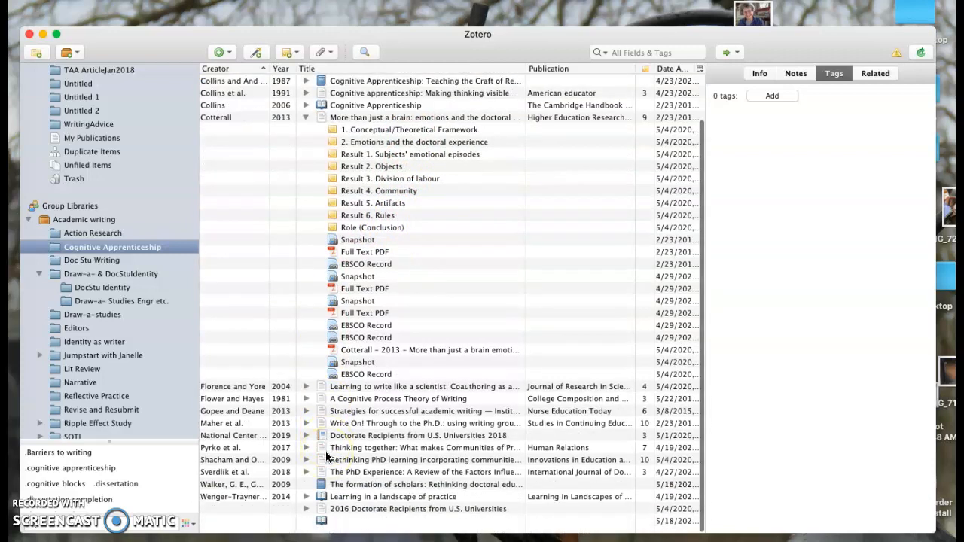
# Expand the article "Strategies for successful academic writing" and view its first "TO GET" note and a blank note
pyautogui.click(306, 412)
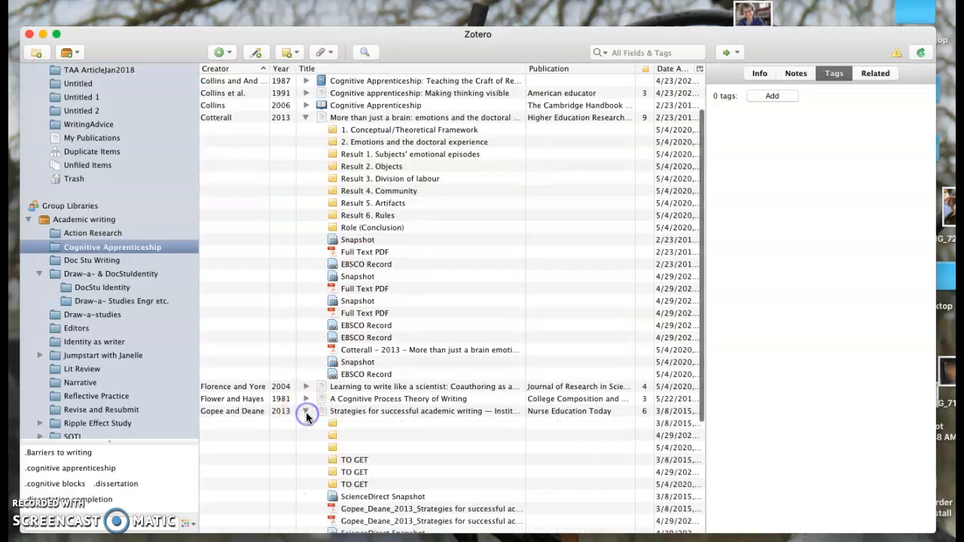
pyautogui.click(361, 460)
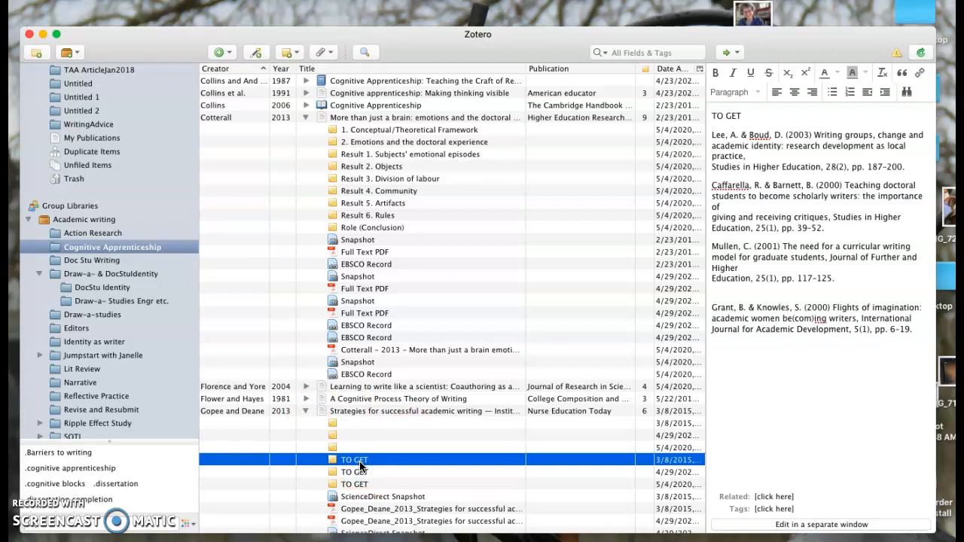
pyautogui.click(348, 446)
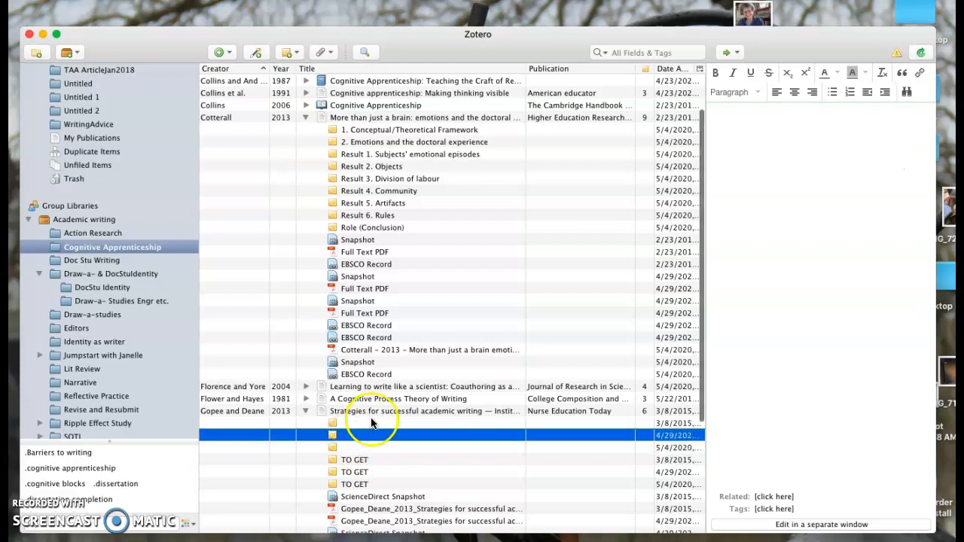
# Move the three blank notes under "Strategies for successful academic writing" to the trash
pyautogui.click(371, 423)
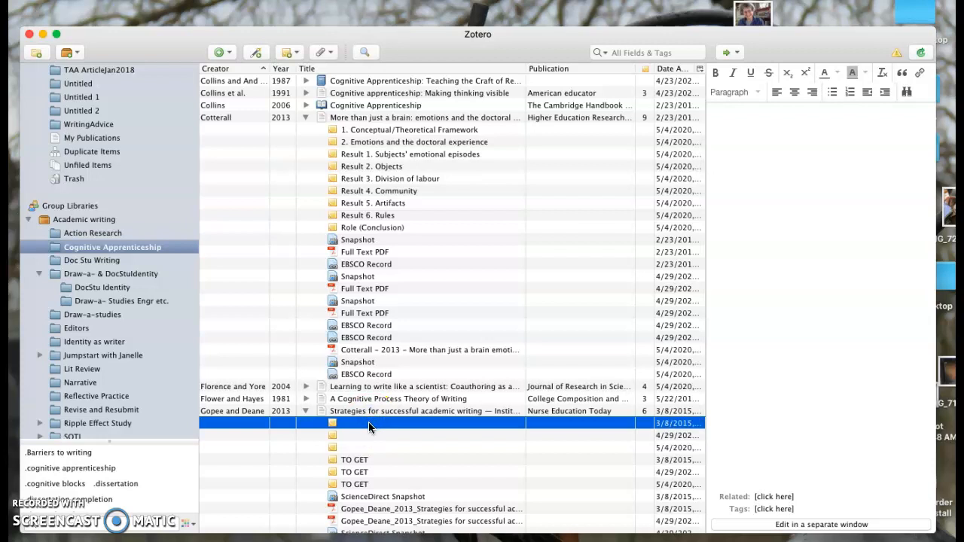
pyautogui.press('Delete')
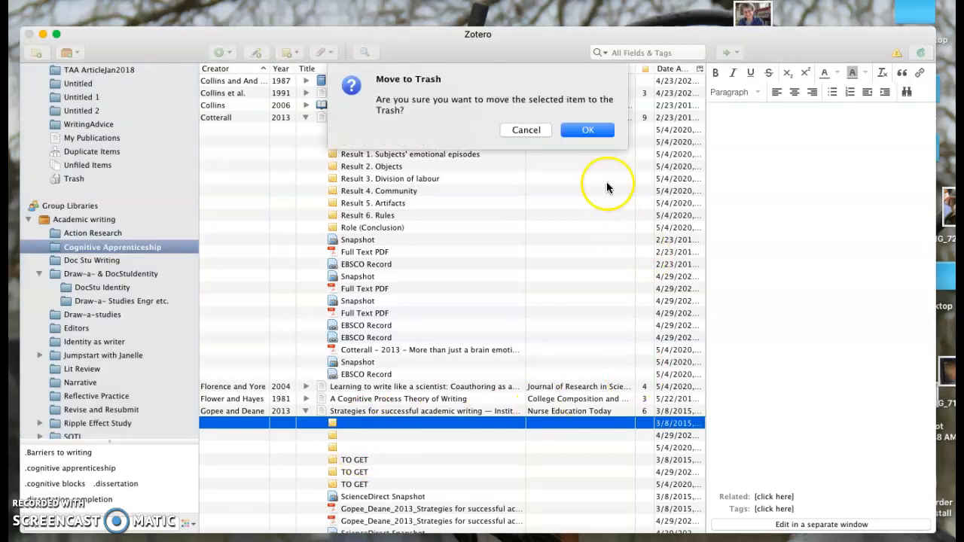
pyautogui.click(591, 129)
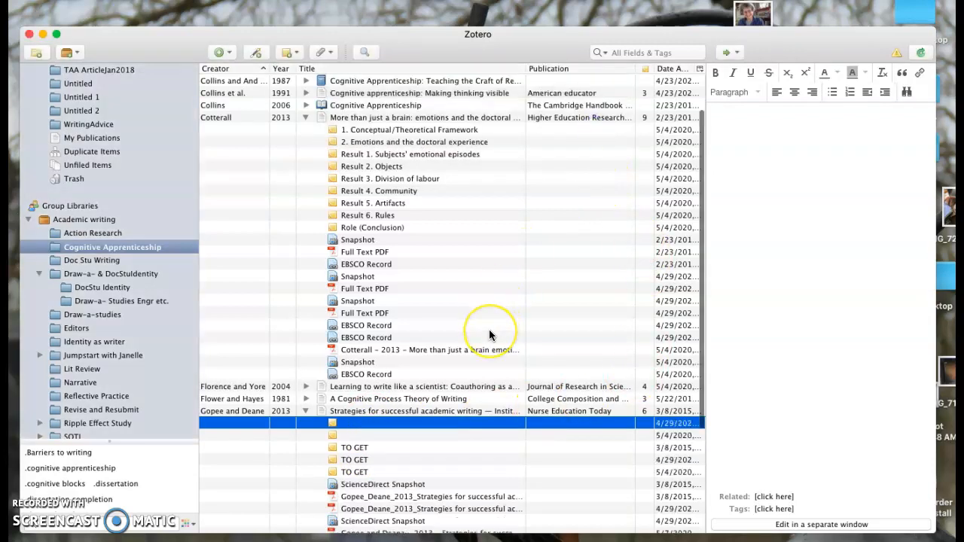
pyautogui.press('Delete')
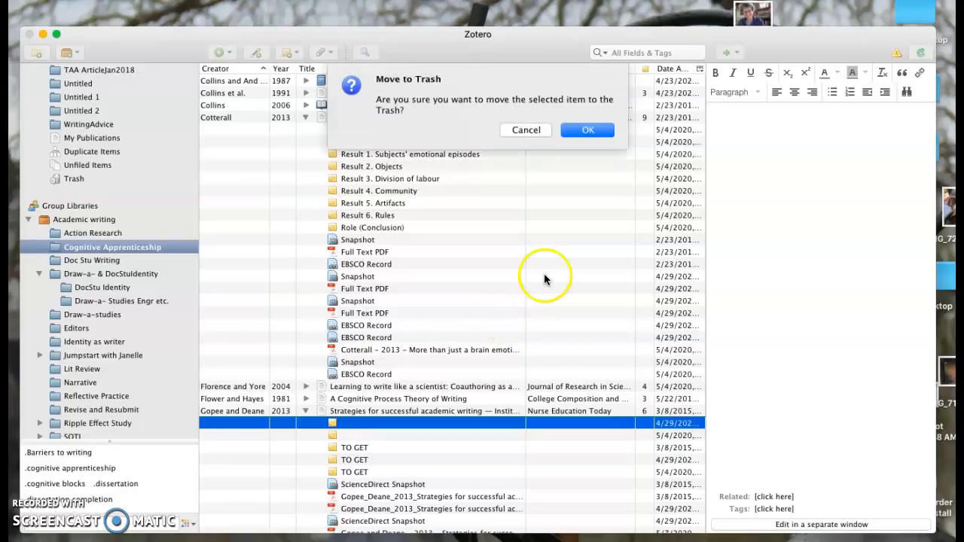
pyautogui.click(592, 134)
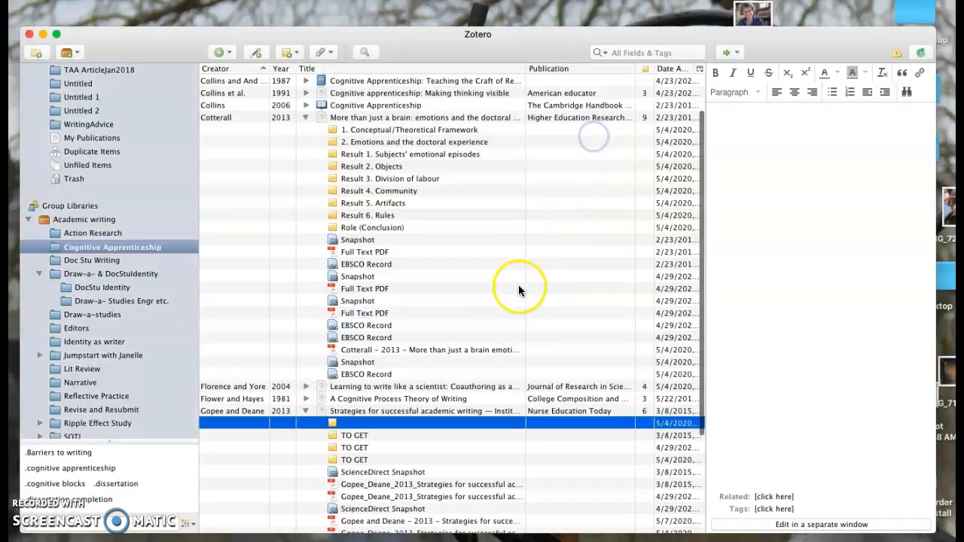
pyautogui.press('Delete')
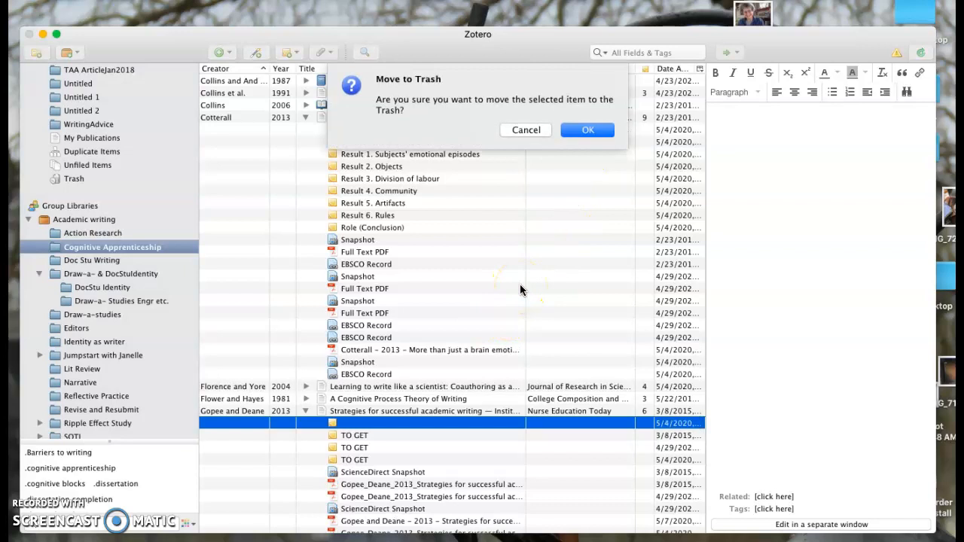
pyautogui.click(590, 131)
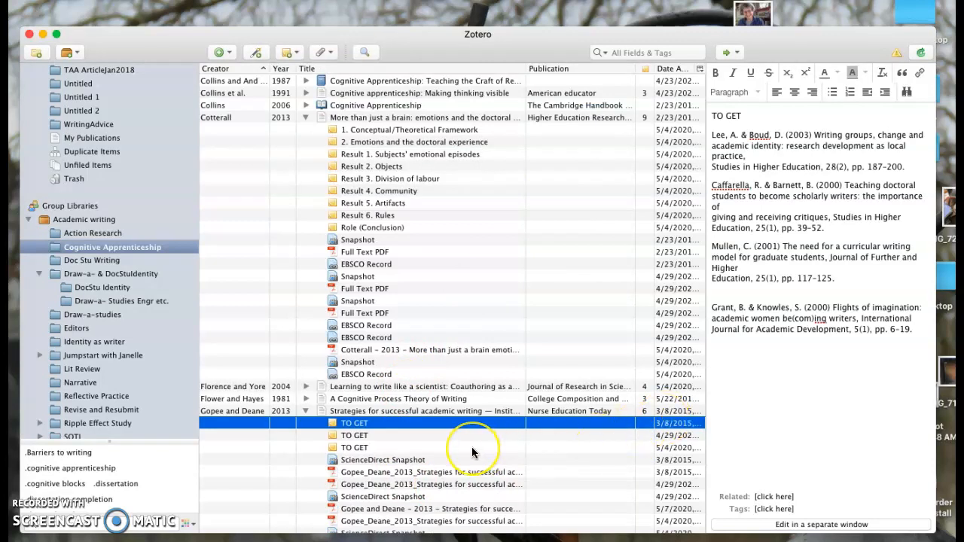
# List the notes under the article "Rethinking PhD learning incorporating communities of practice"
pyautogui.scroll(-5, 472, 452)
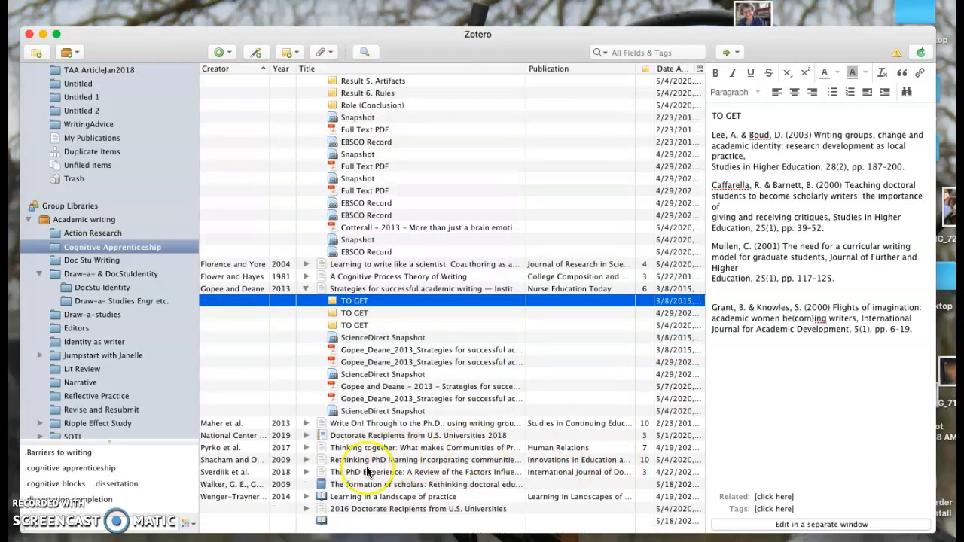
pyautogui.click(305, 460)
pyautogui.scroll(-2, 476, 464)
pyautogui.scroll(-5, 476, 464)
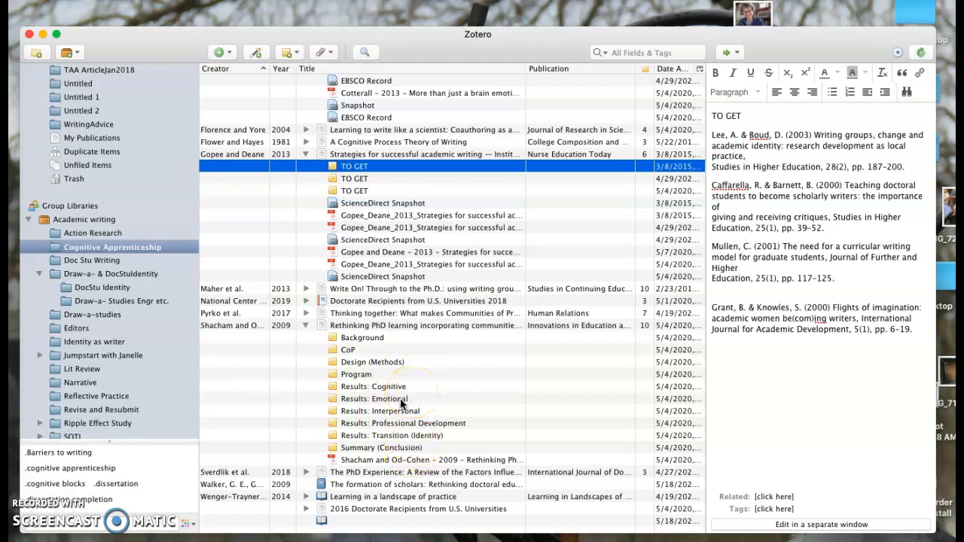
# Read the "Results: Emotional" note in its own window and return to the item list
pyautogui.doubleClick(400, 401)
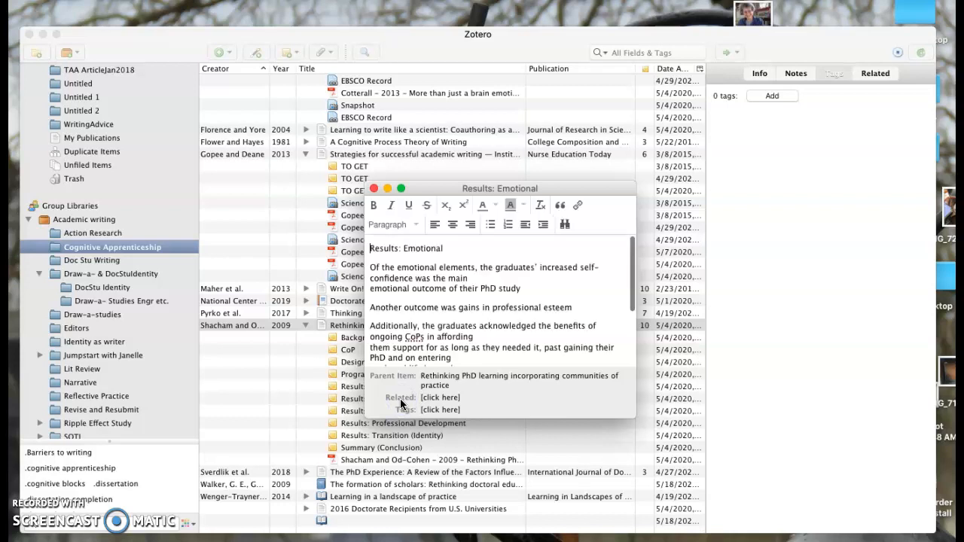
pyautogui.scroll(-5, 458, 324)
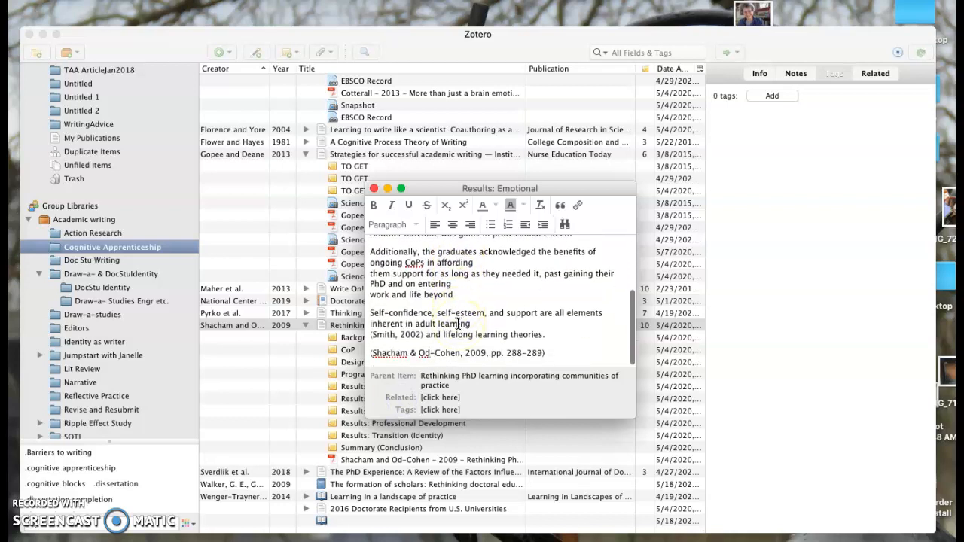
pyautogui.scroll(5, 458, 323)
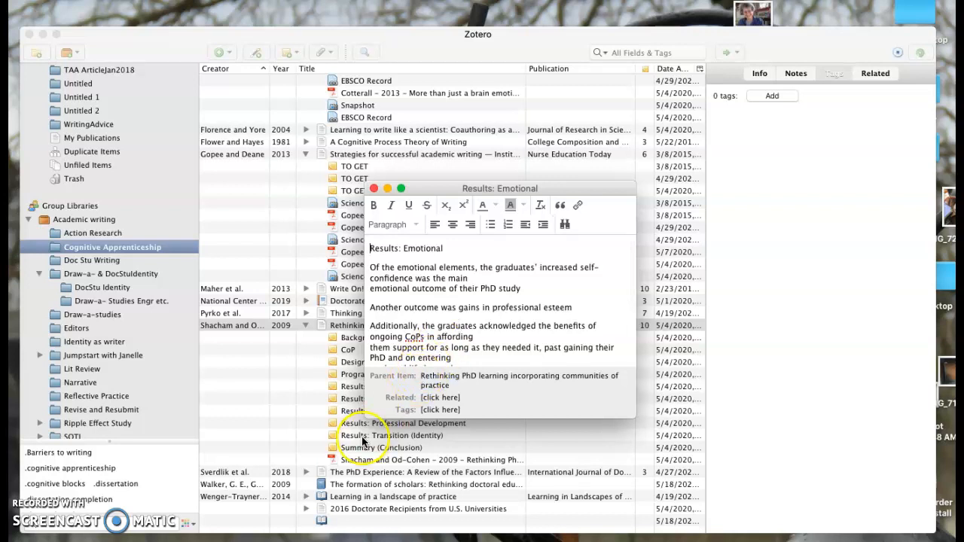
pyautogui.click(340, 404)
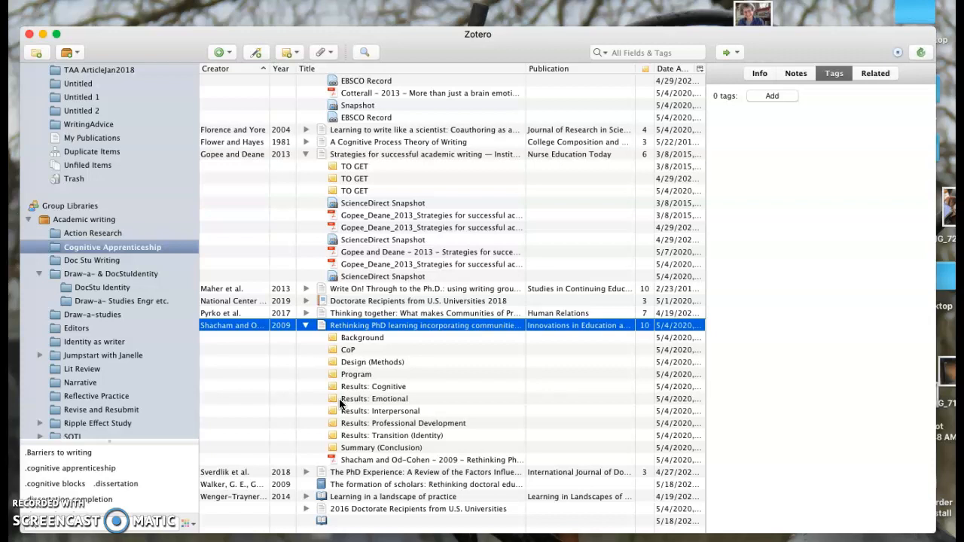
# Collapse the open article, switch to the "Identity as writer" collection and view the notes under "Feeling like a researcher"
pyautogui.click(306, 325)
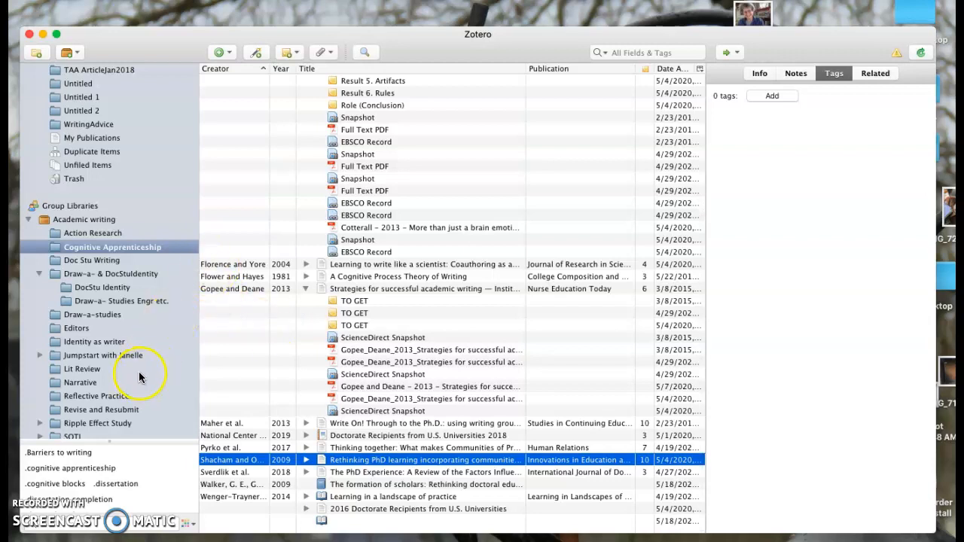
pyautogui.click(117, 345)
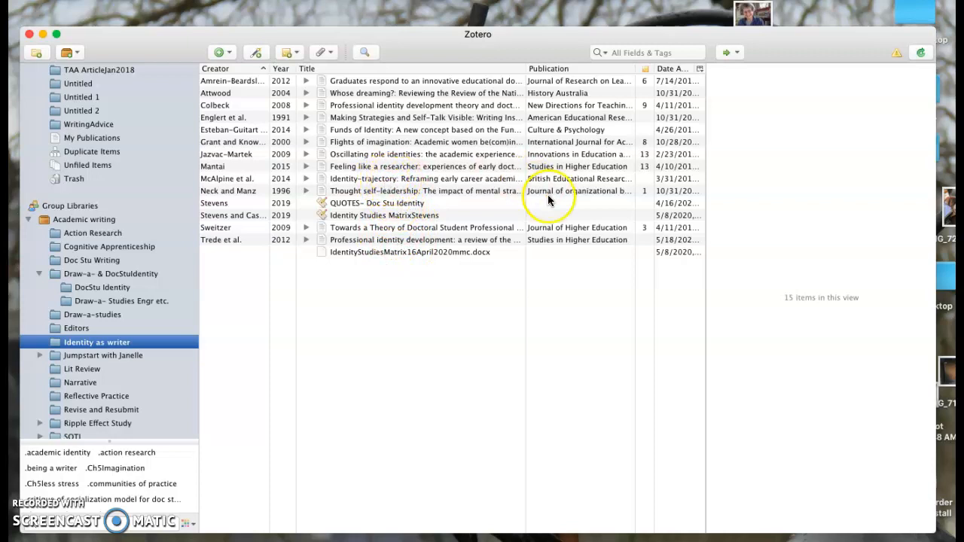
pyautogui.click(306, 167)
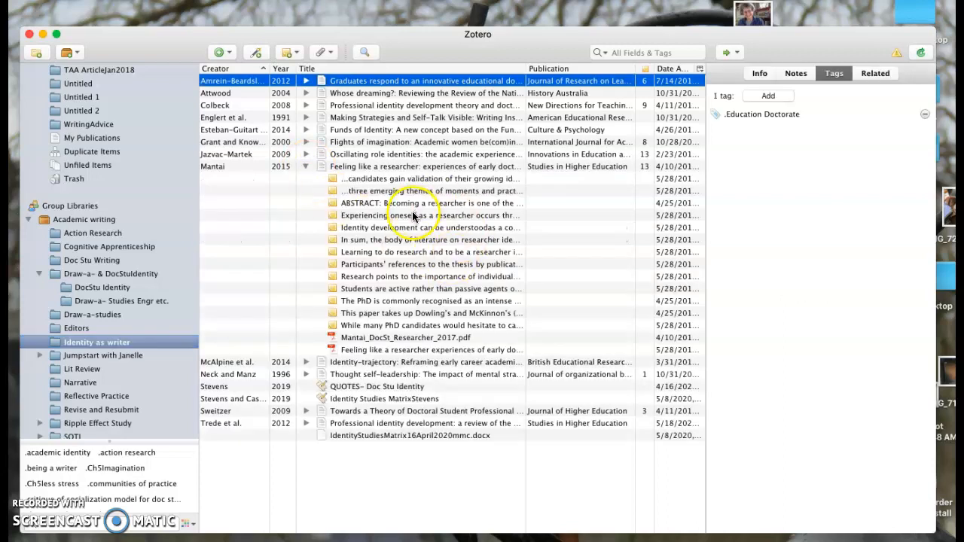
pyautogui.click(307, 166)
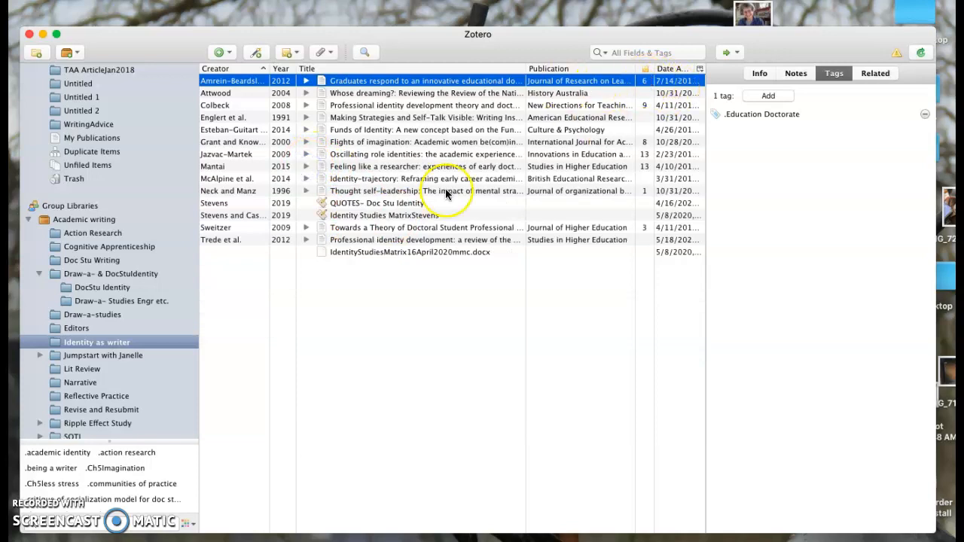
# Show the whole "Academic writing" group library sorted by number of notes, highest first
pyautogui.click(110, 221)
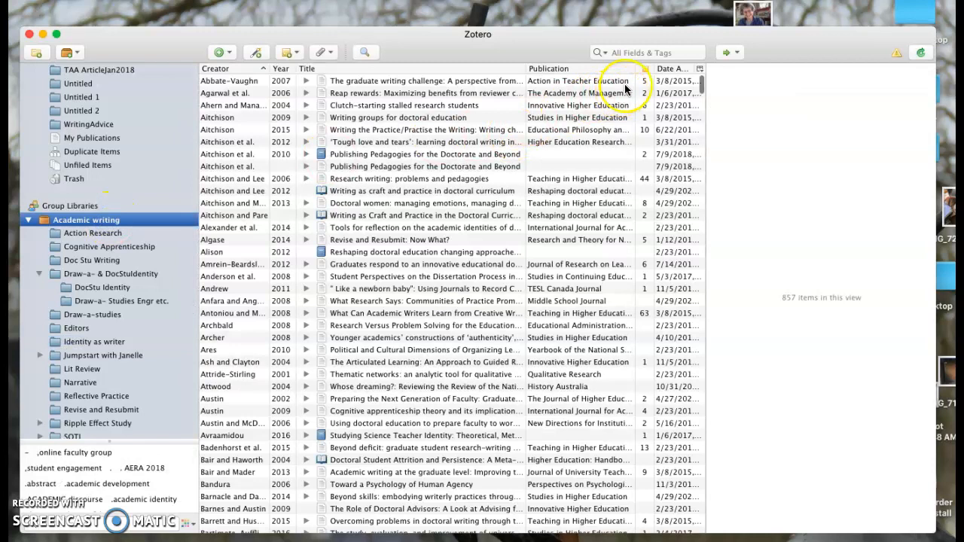
pyautogui.click(645, 69)
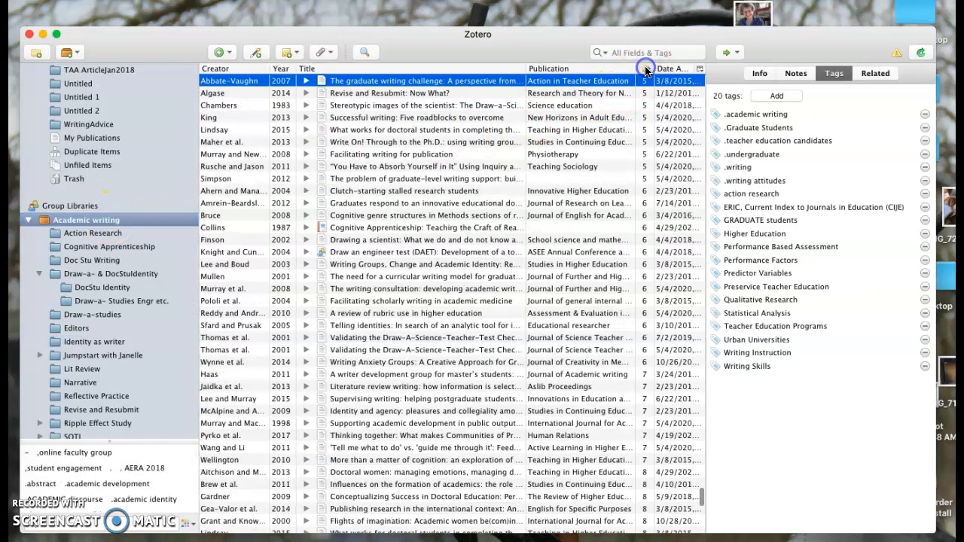
pyautogui.click(645, 68)
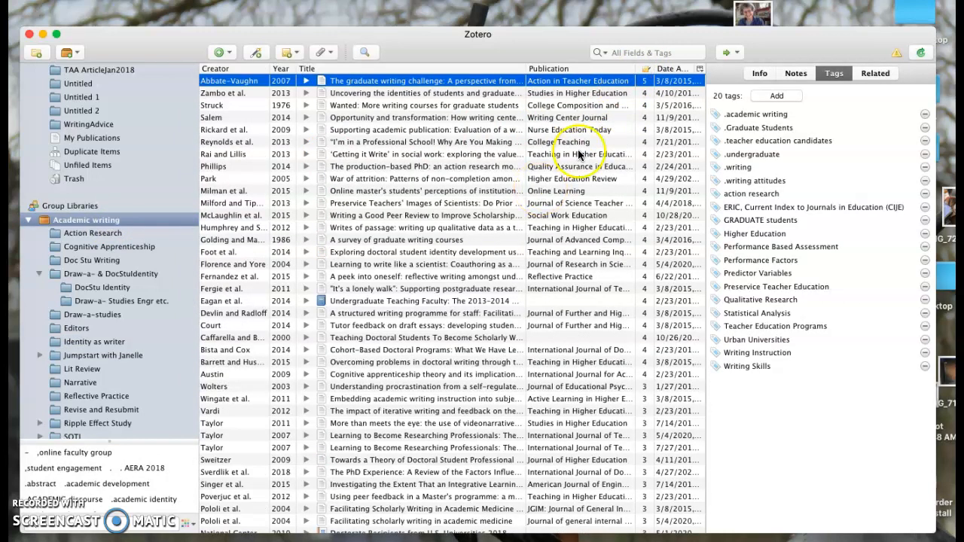
pyautogui.scroll(20, 587, 166)
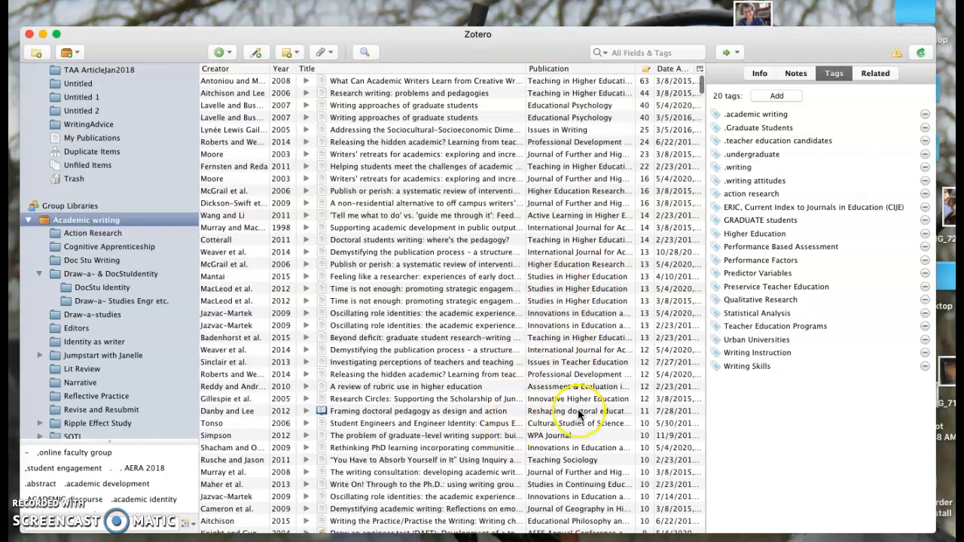
# View the lists of notes for "Investigating perceptions of teachers and teaching" and the 5/4/2020 copy of "Releasing the hidden academic?"
pyautogui.click(551, 365)
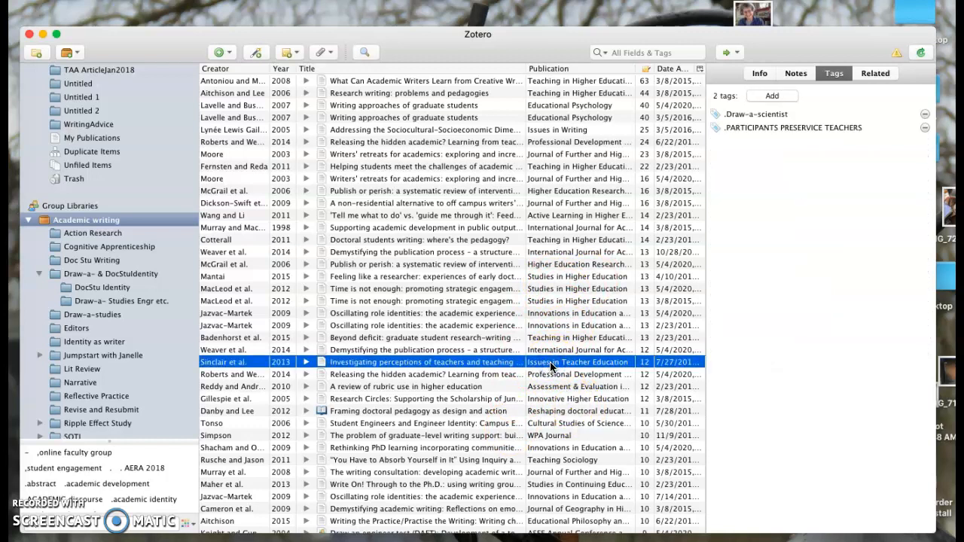
pyautogui.click(797, 75)
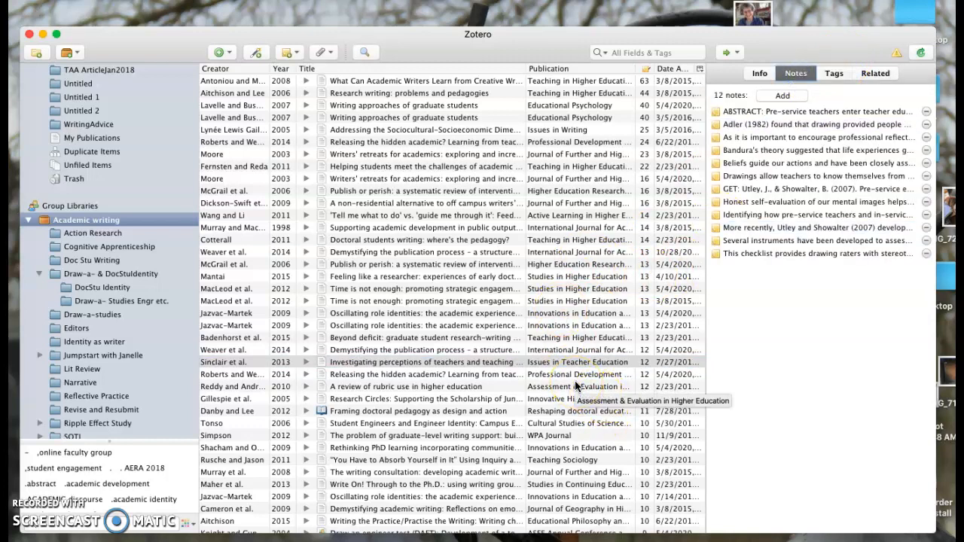
pyautogui.click(578, 376)
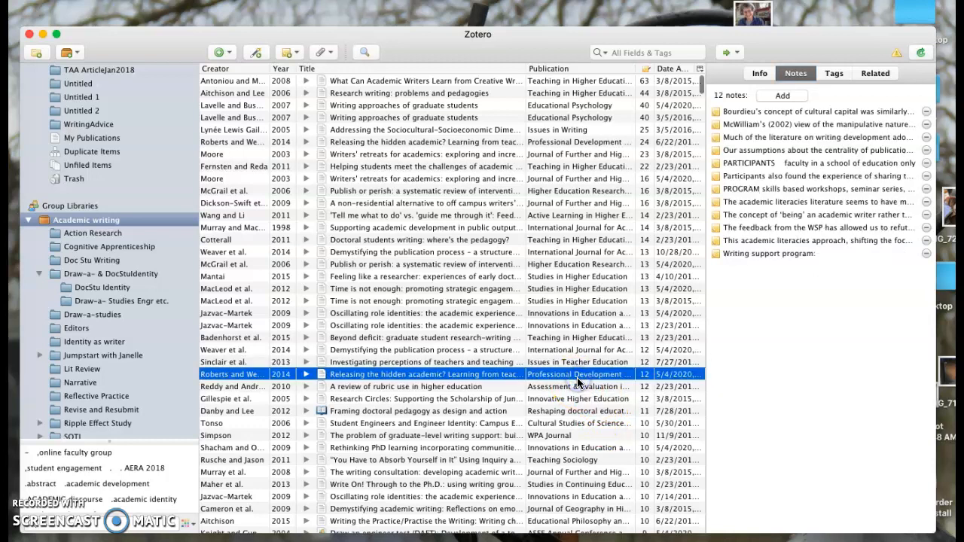
# Open the "PARTICIPANTS faculty in a school of education only" note of "Releasing the hidden academic?" to see its text and tag
pyautogui.click(772, 191)
pyautogui.click(762, 163)
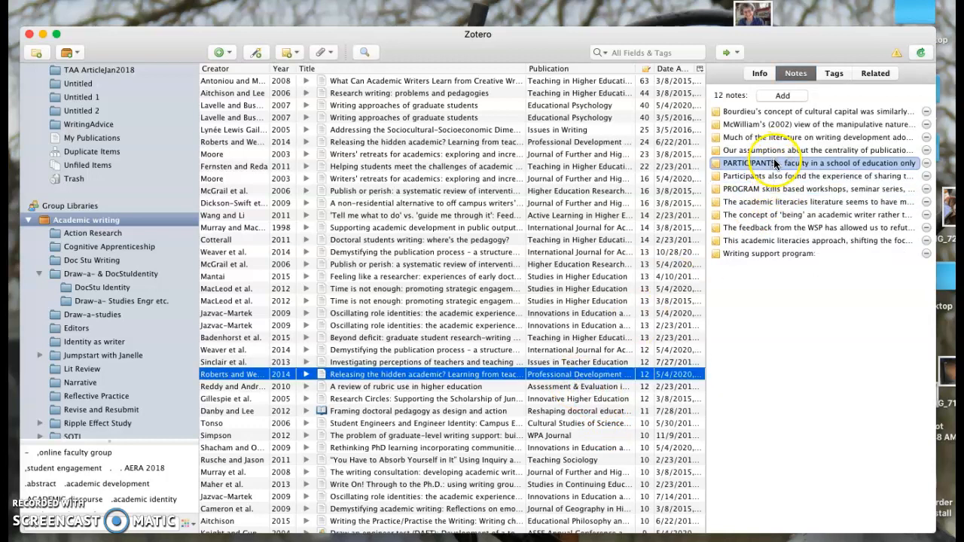
pyautogui.click(738, 175)
pyautogui.click(763, 162)
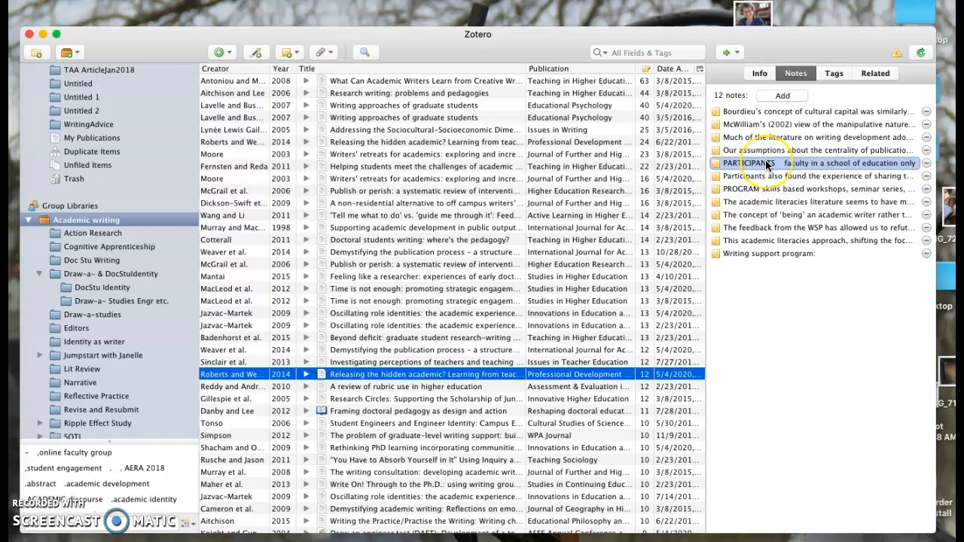
pyautogui.click(753, 174)
pyautogui.click(756, 165)
pyautogui.doubleClick(756, 166)
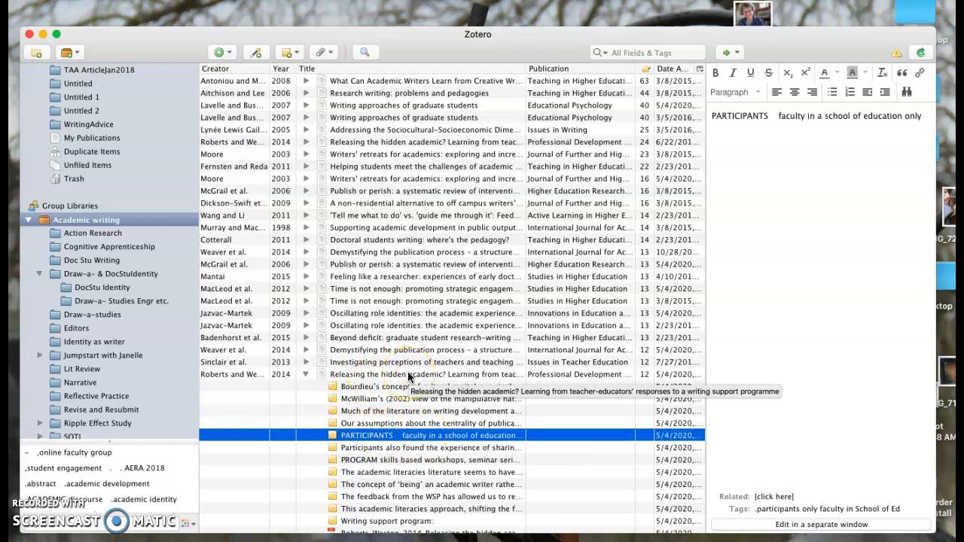
pyautogui.click(447, 438)
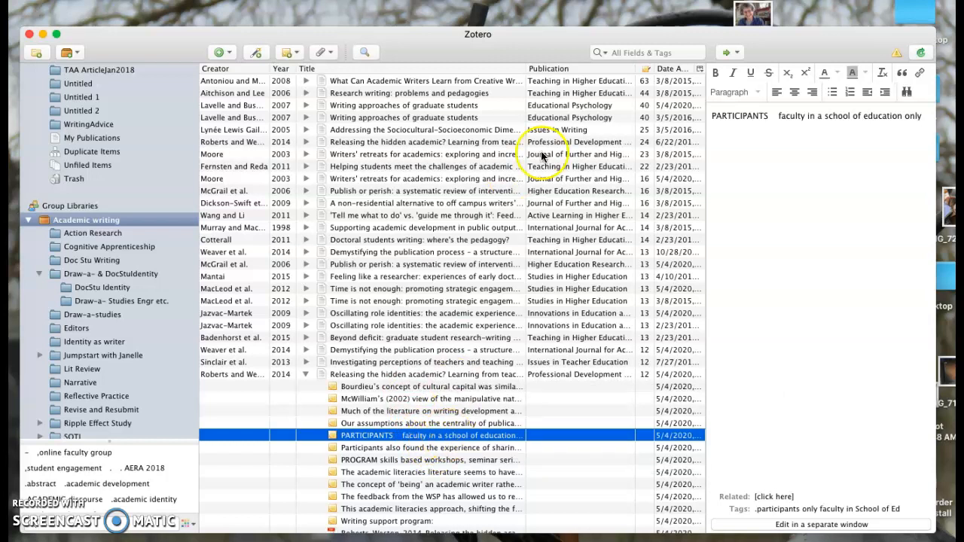
# Search all fields and tags of the group library for ".PARTICIPANTS"
pyautogui.click(612, 53)
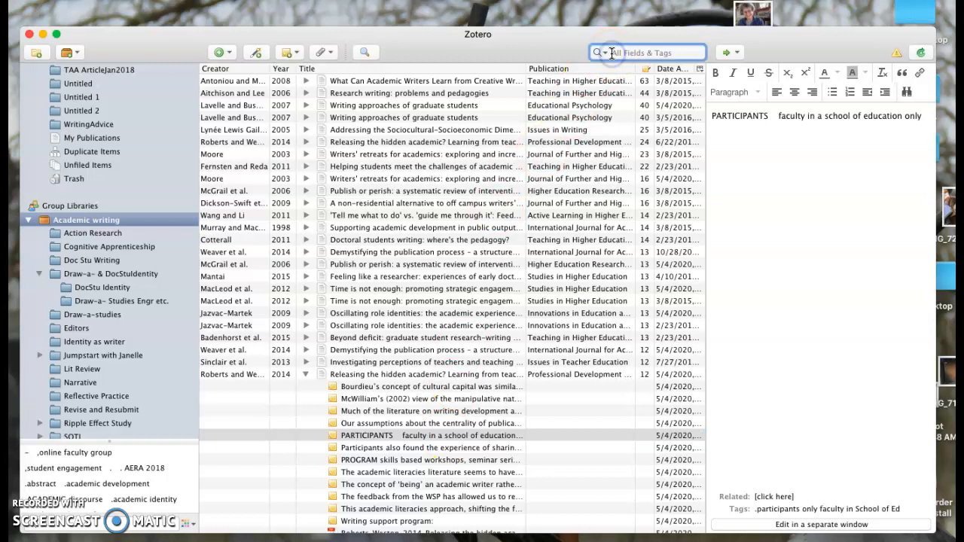
pyautogui.write('PART')
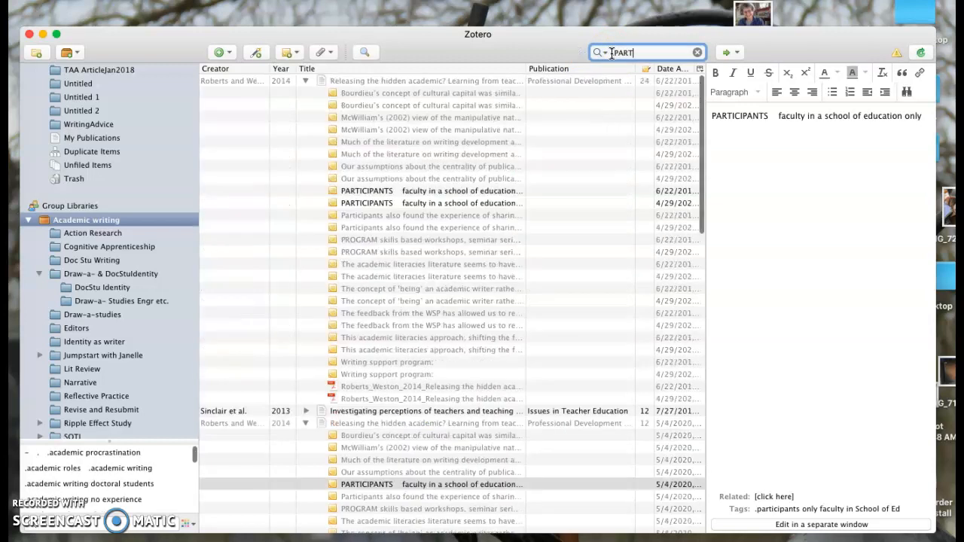
pyautogui.write('ICIPANTS')
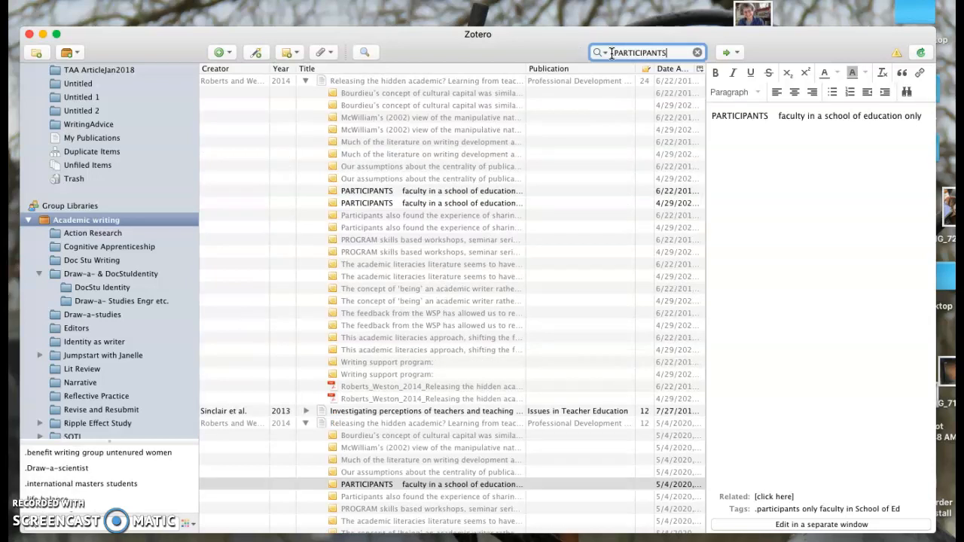
pyautogui.click(611, 53)
pyautogui.write('.')
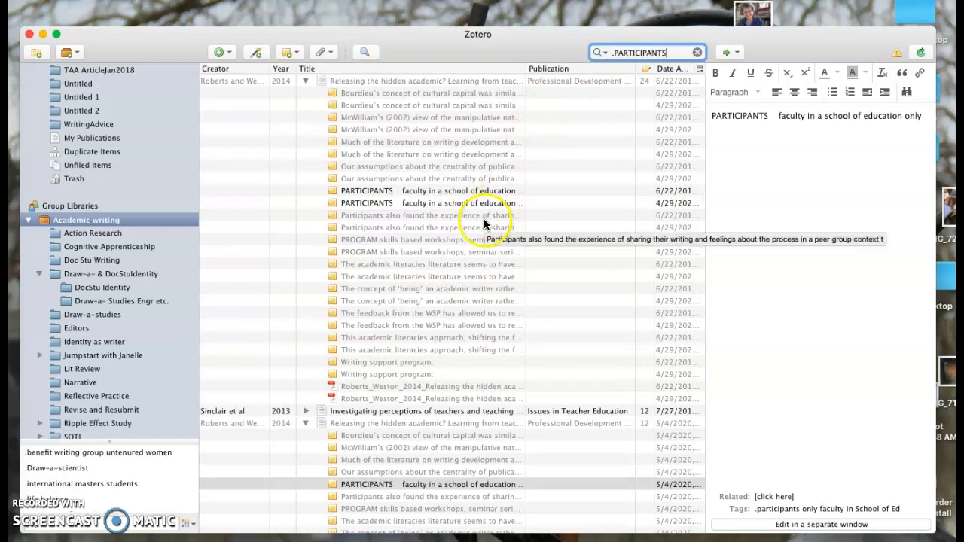
# Look through the articles and notes matching ".PARTICIPANTS", and clear the search
pyautogui.scroll(-10, 472, 465)
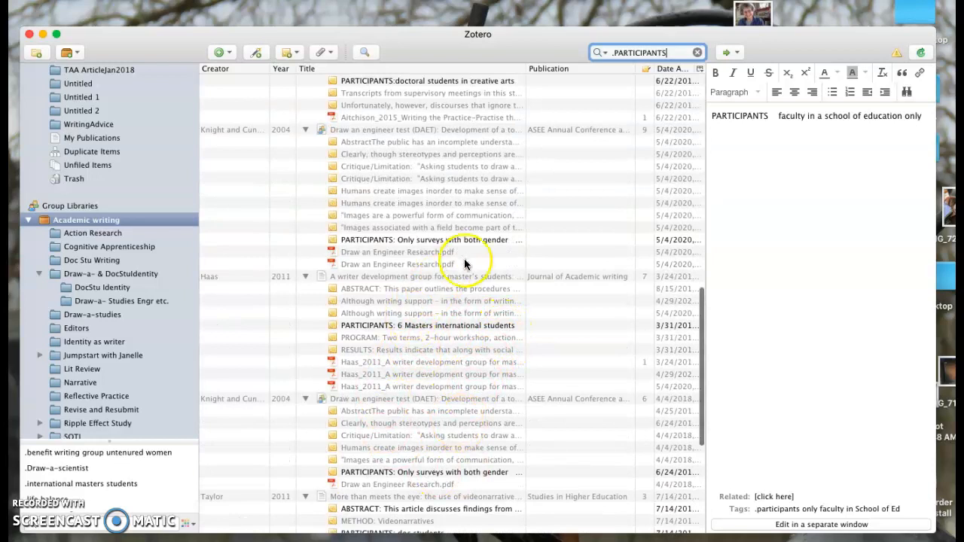
pyautogui.scroll(-5, 437, 370)
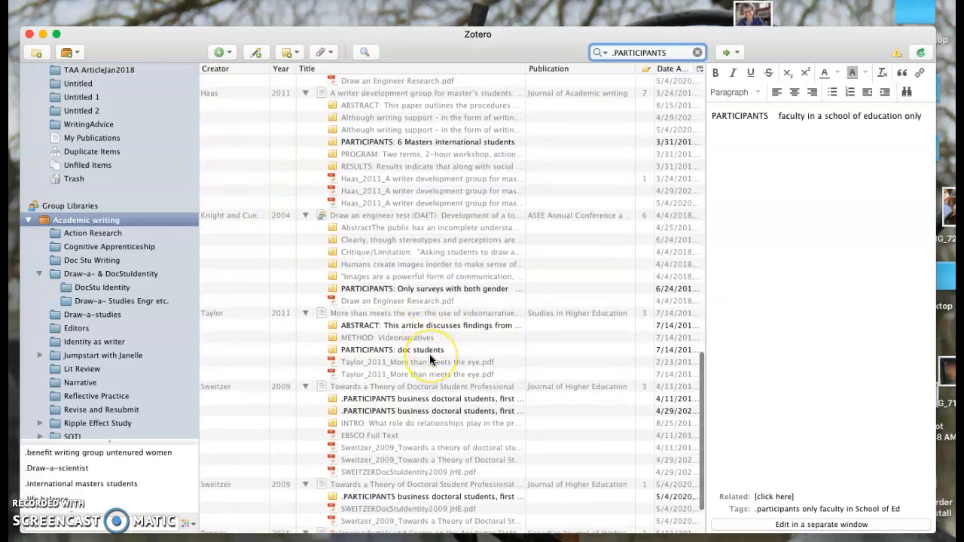
pyautogui.scroll(-1, 430, 360)
pyautogui.scroll(-2, 430, 360)
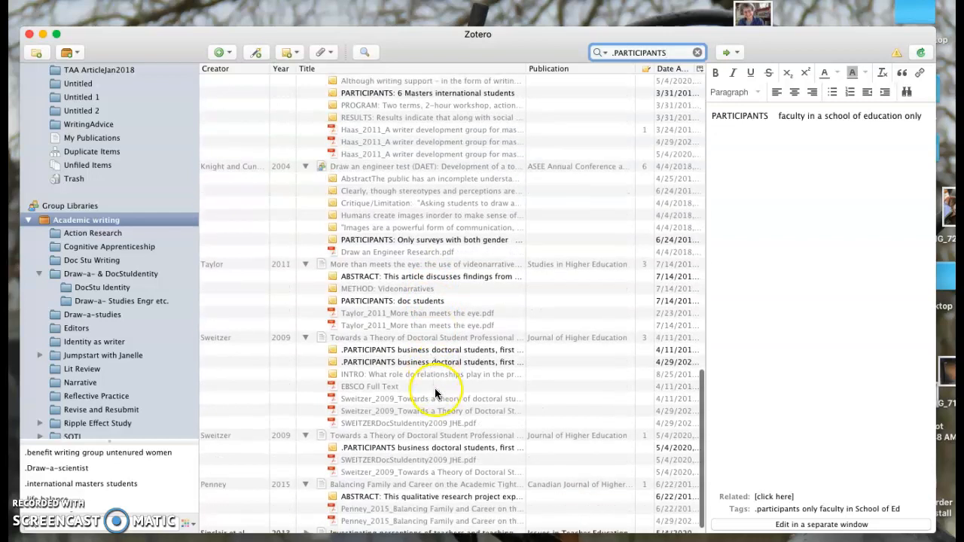
pyautogui.scroll(-1, 435, 393)
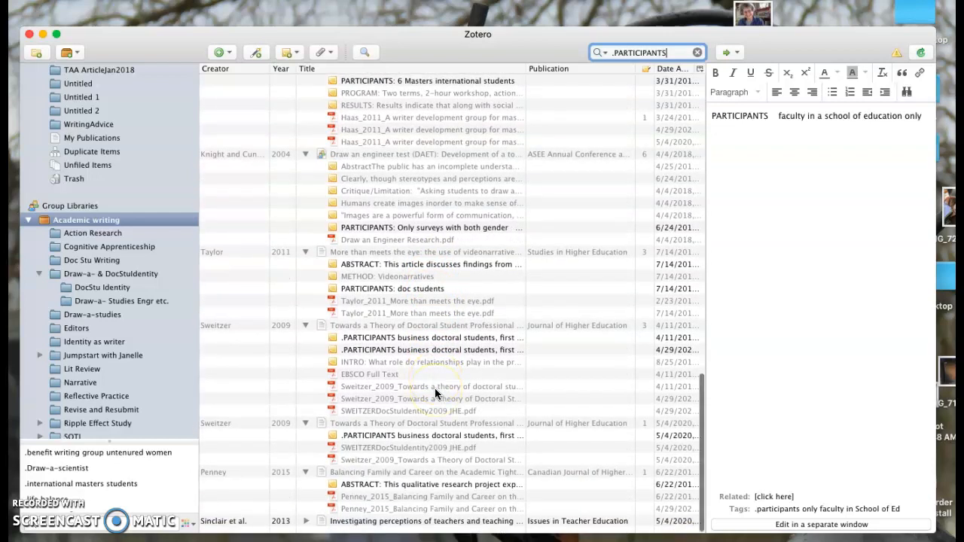
pyautogui.scroll(10, 434, 393)
pyautogui.scroll(10, 435, 392)
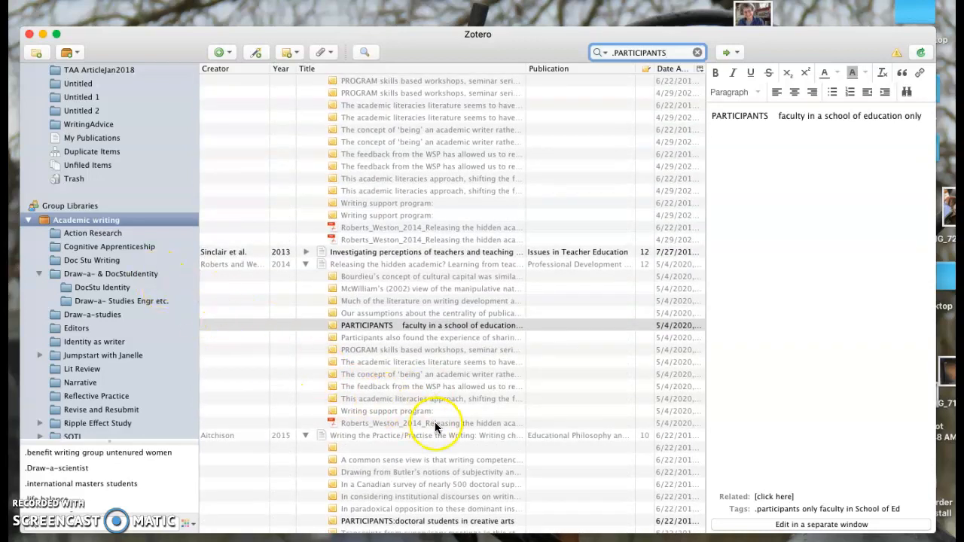
pyautogui.scroll(8, 425, 346)
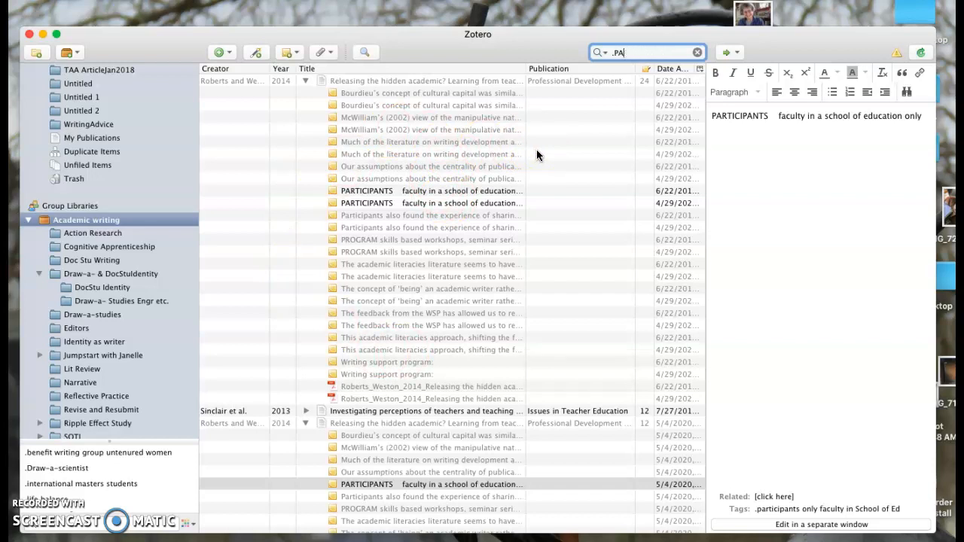
pyautogui.press('BackSpace')
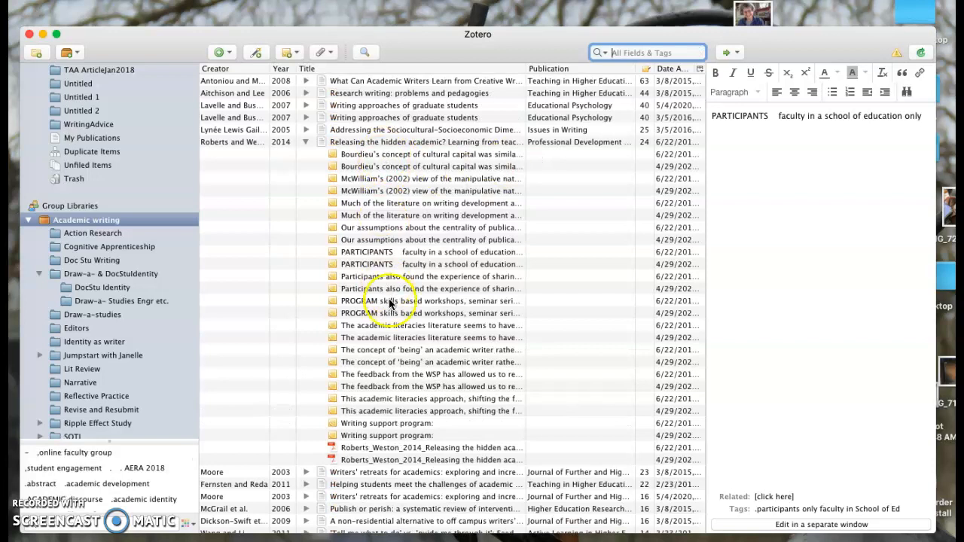
# Compare the two "Bourdieu's concept of cultural capital" notes under the first "Releasing the hidden academic?" article
pyautogui.click(459, 168)
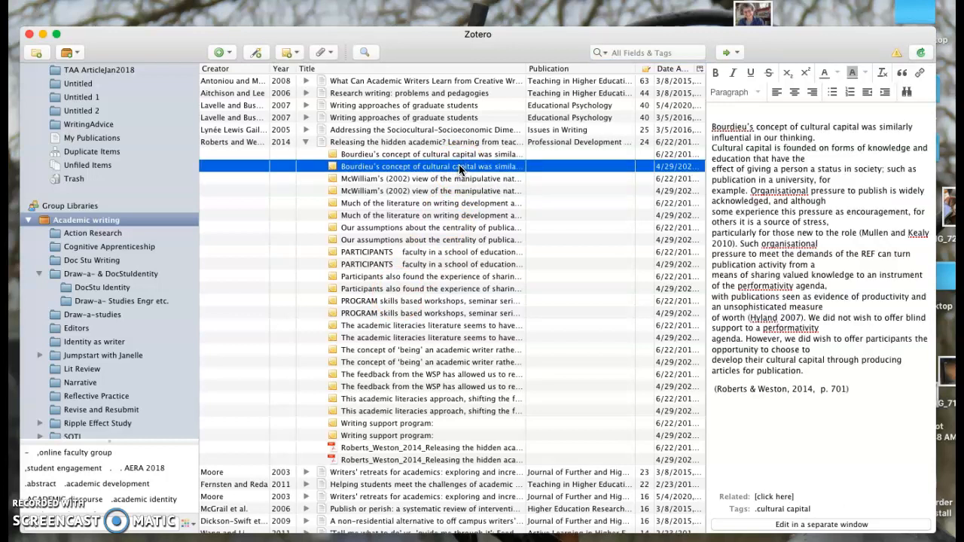
pyautogui.click(465, 164)
pyautogui.click(465, 158)
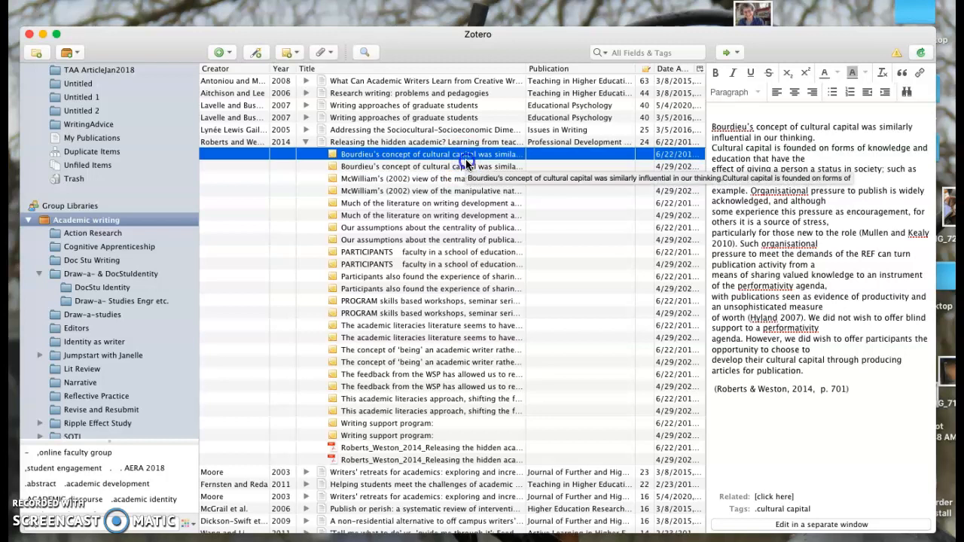
pyautogui.keyDown('shift'); pyautogui.click(466, 164); pyautogui.keyUp('shift')
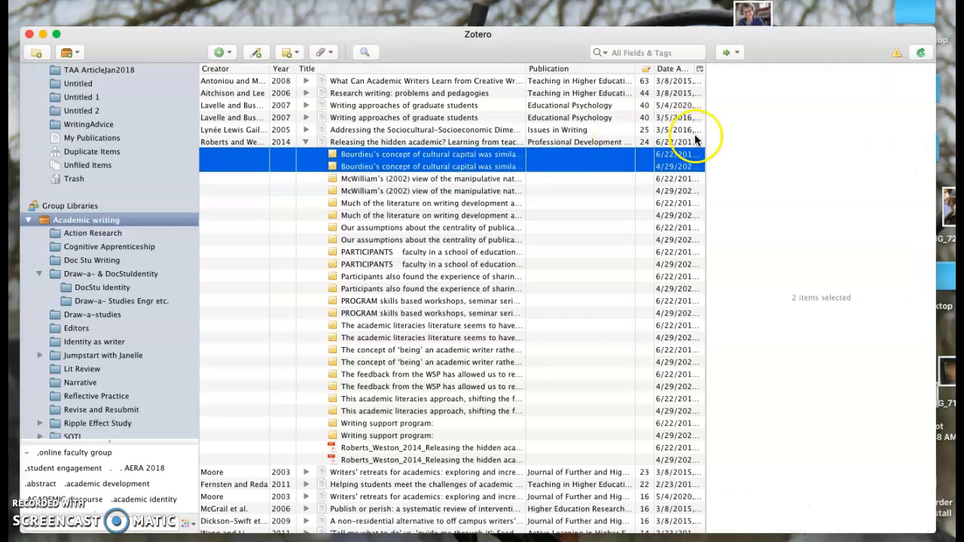
# Delete the newer 4/29 duplicates of the "Bourdieu's concept of cultural capital", "Much of the literature on writing development" and "PARTICIPANTS faculty" notes
pyautogui.click(603, 167)
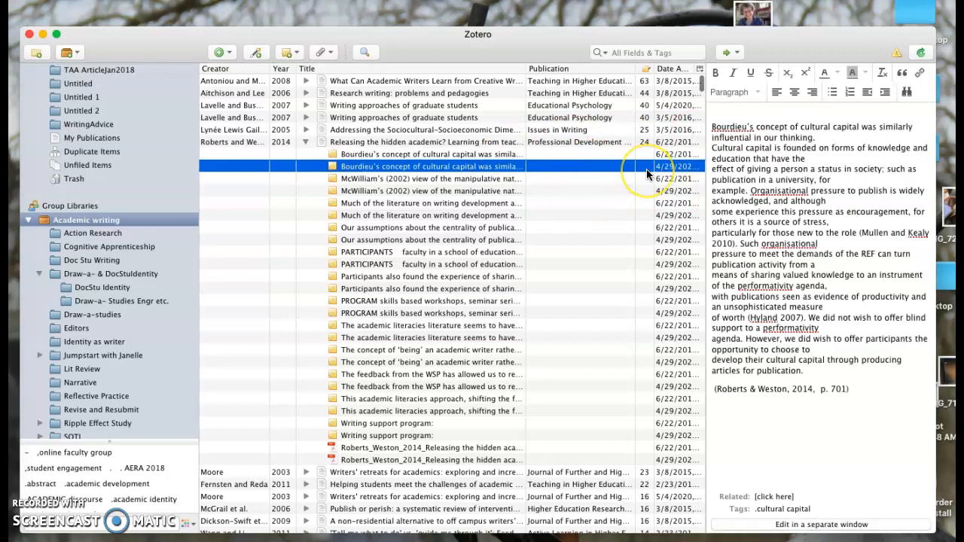
pyautogui.press('super+BackSpace')
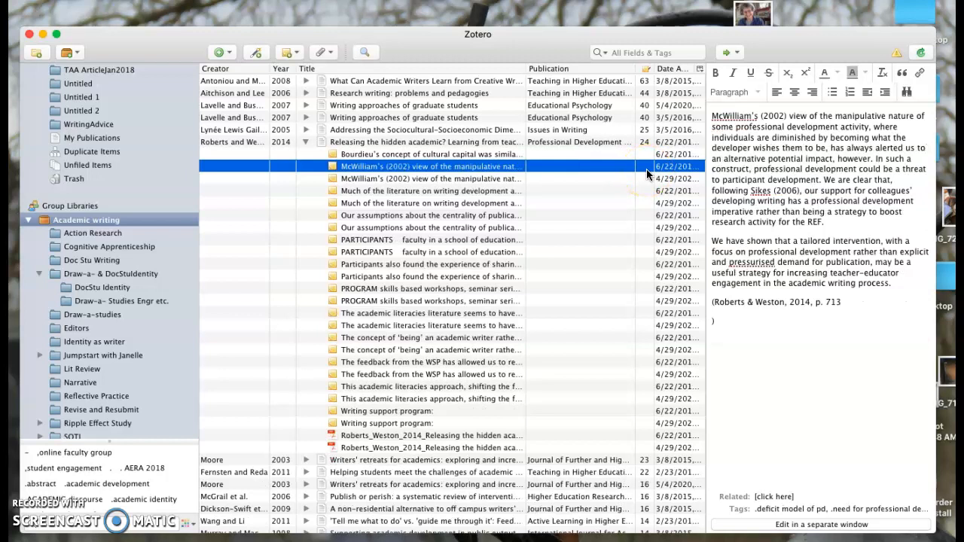
pyautogui.click(533, 205)
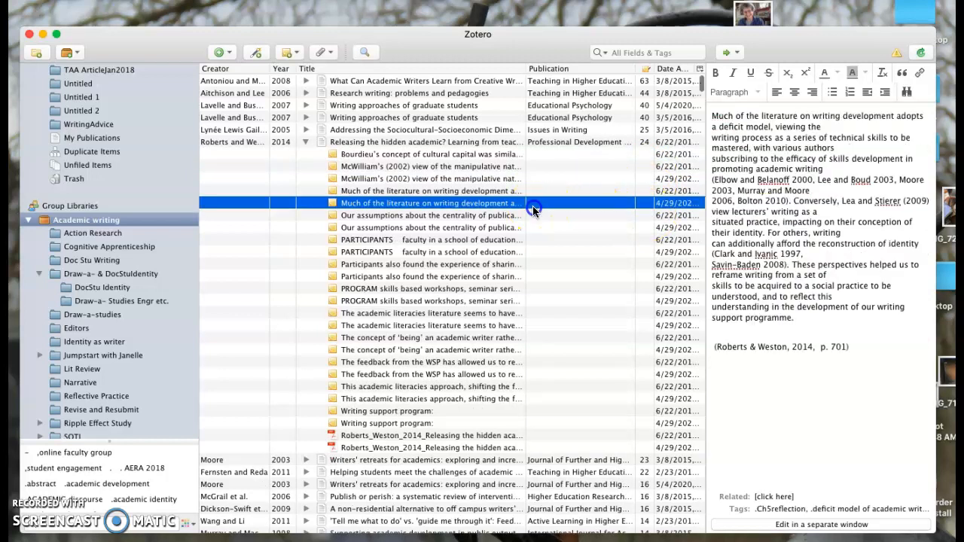
pyautogui.press('super+BackSpace')
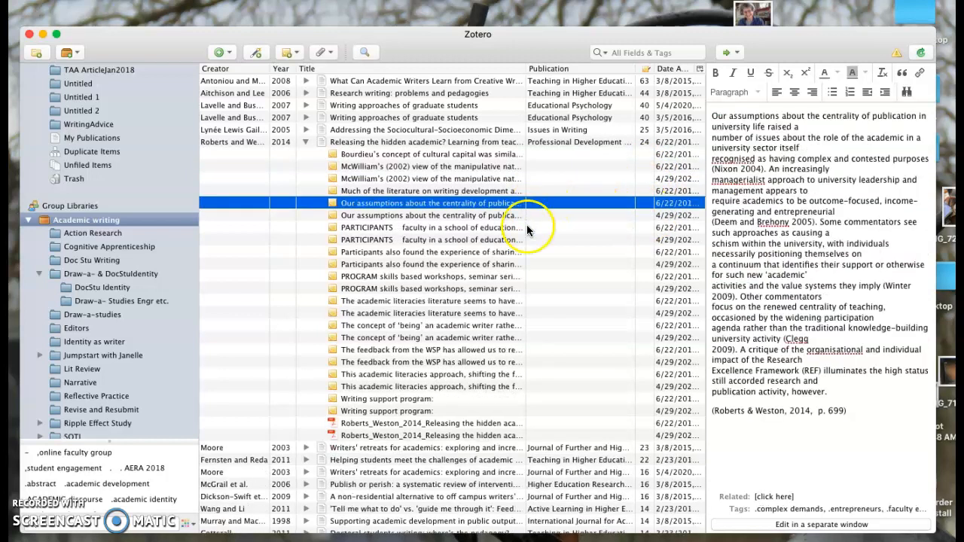
pyautogui.click(499, 245)
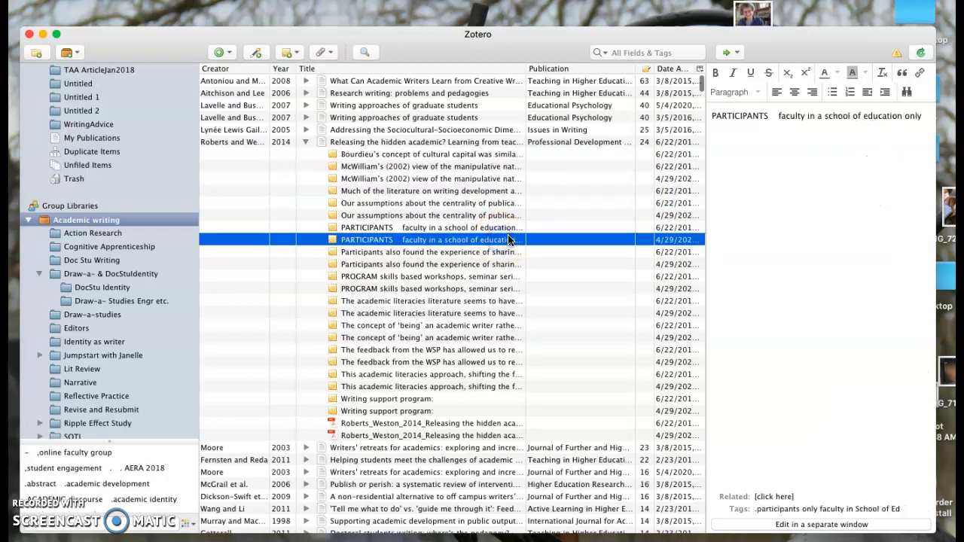
pyautogui.press('super+BackSpace')
# Delete the 4/29 duplicates of the "Participants also found", "The academic literacies literature" and "The feedback from the WSP" notes
pyautogui.click(484, 253)
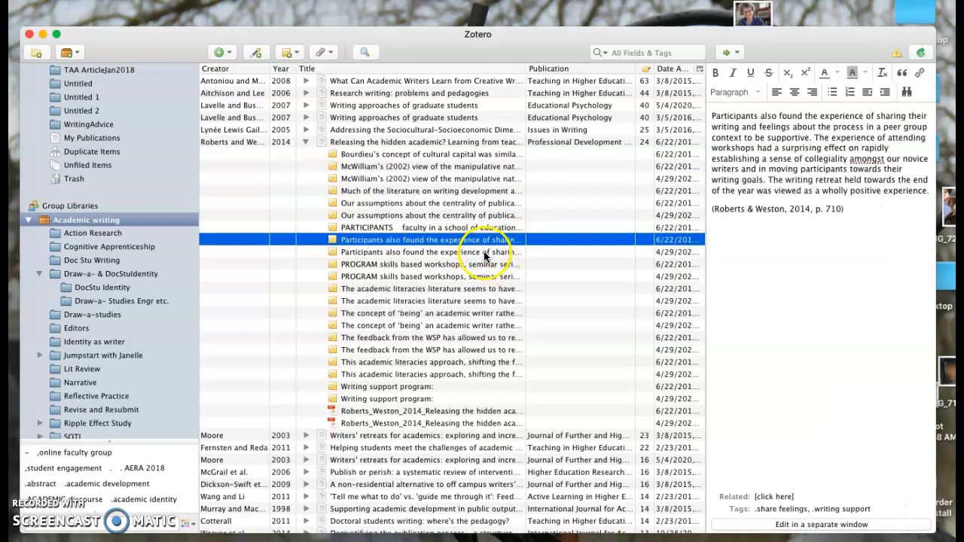
pyautogui.press('super+BackSpace')
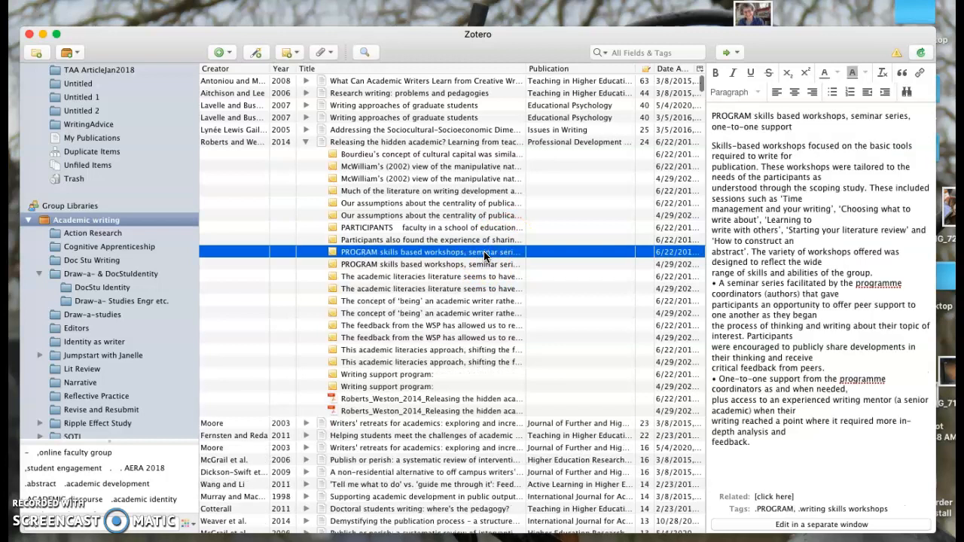
pyautogui.click(476, 291)
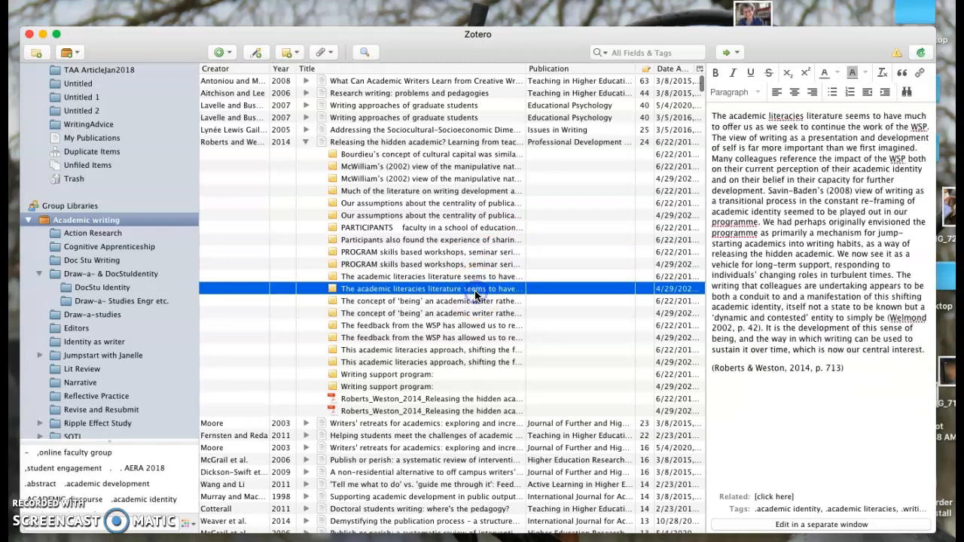
pyautogui.press('super+BackSpace')
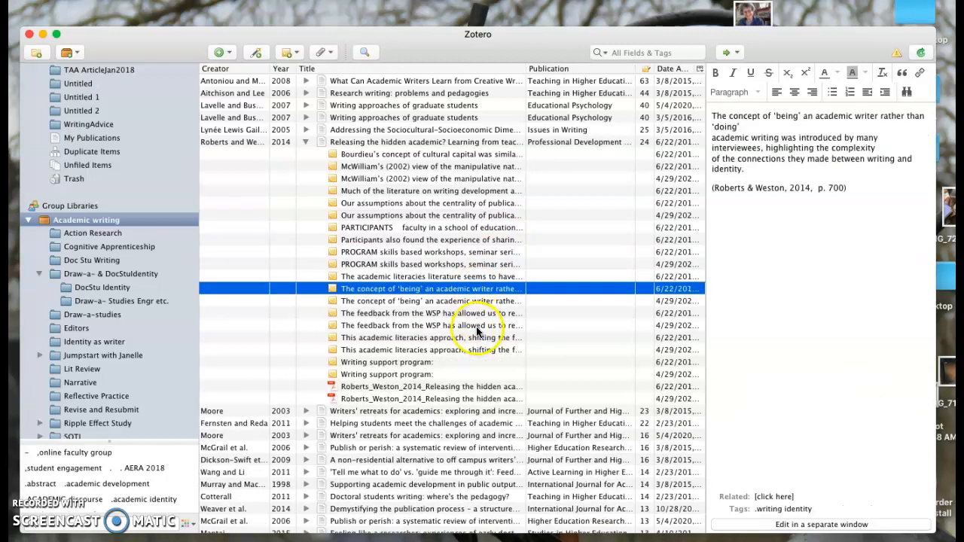
pyautogui.click(476, 327)
pyautogui.press('super+BackSpace')
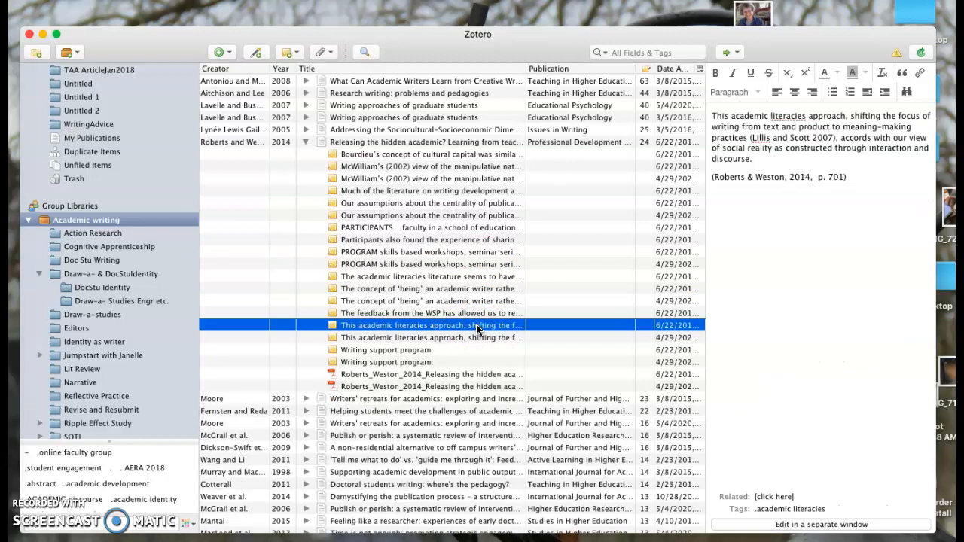
# Delete the 4/29 duplicates of the "This academic literacies approach", "The concept of 'being' an academic writer" and "Writing support program:" notes
pyautogui.click(476, 337)
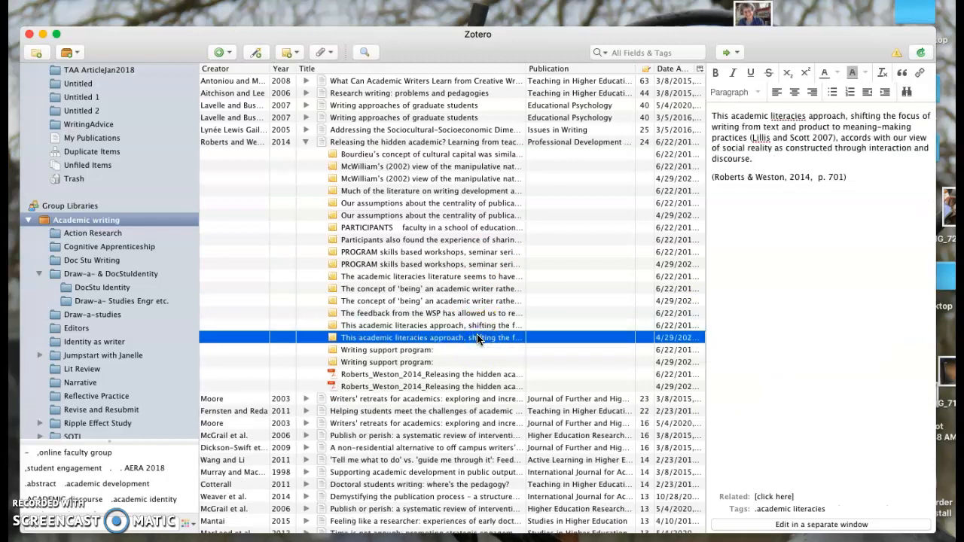
pyautogui.press('super+BackSpace')
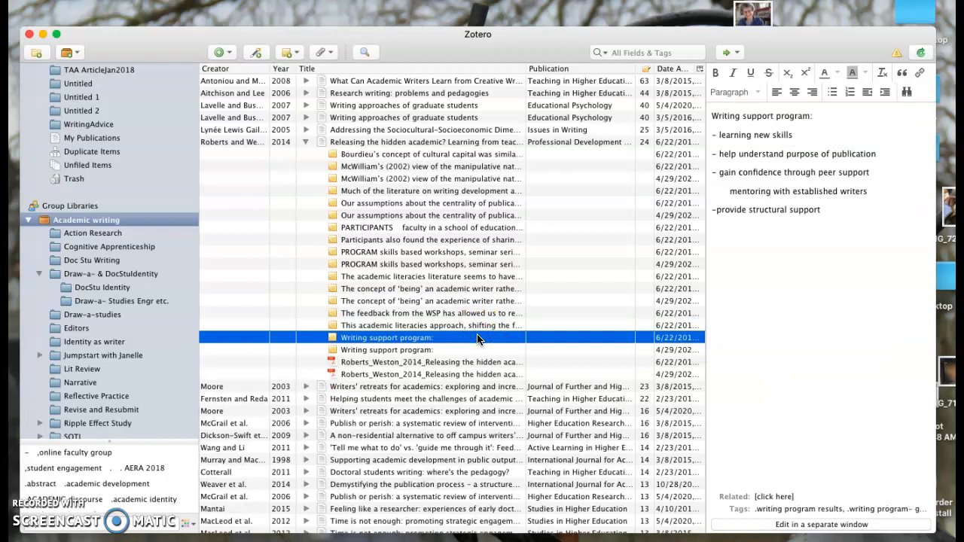
pyautogui.click(483, 305)
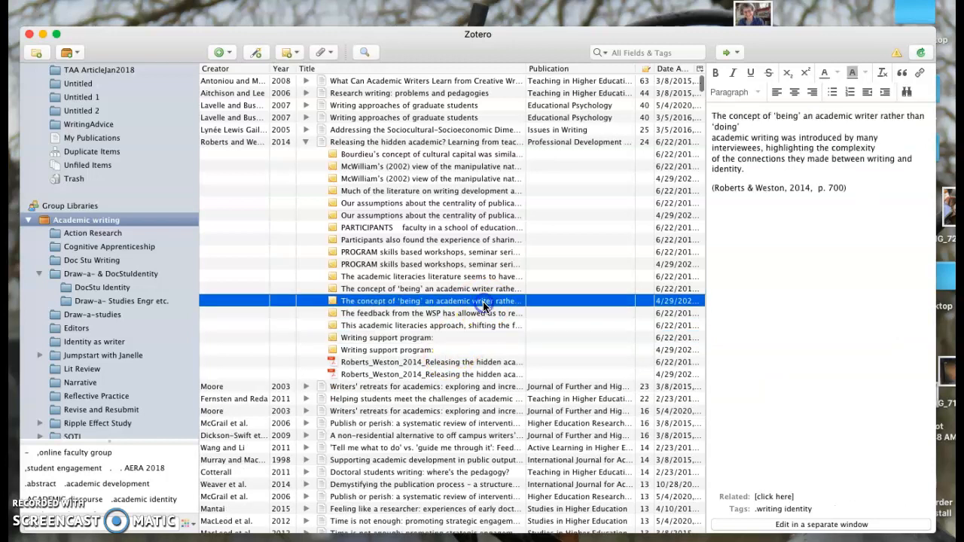
pyautogui.press('super+BackSpace')
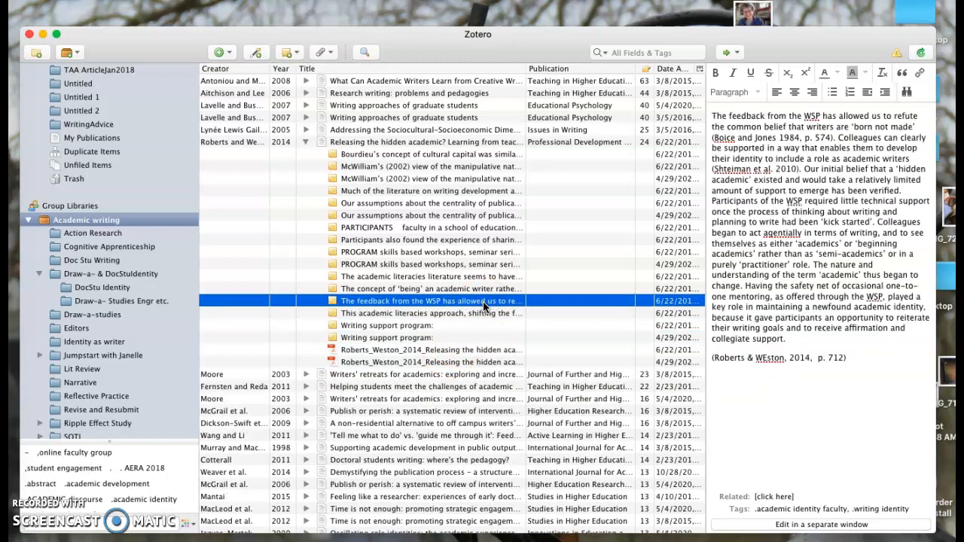
pyautogui.click(432, 338)
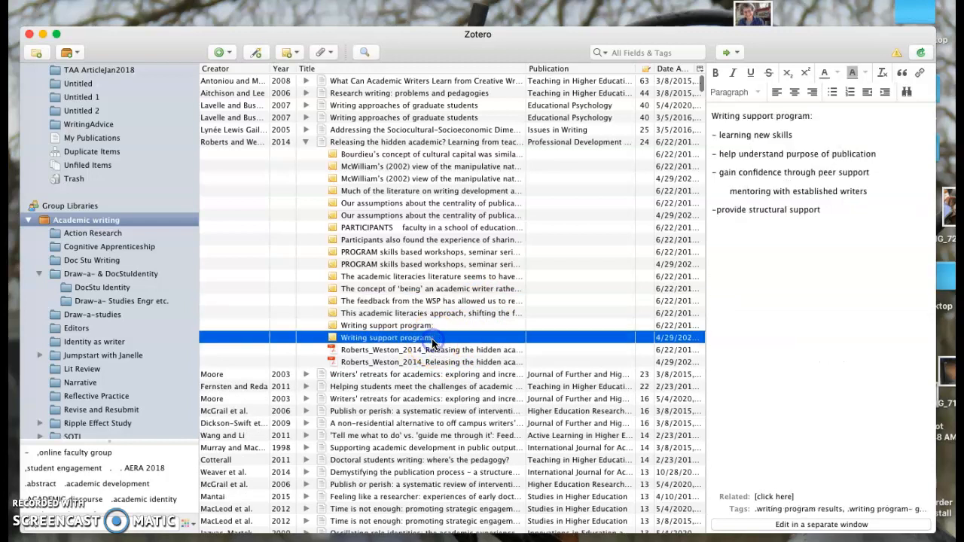
pyautogui.press('super+BackSpace')
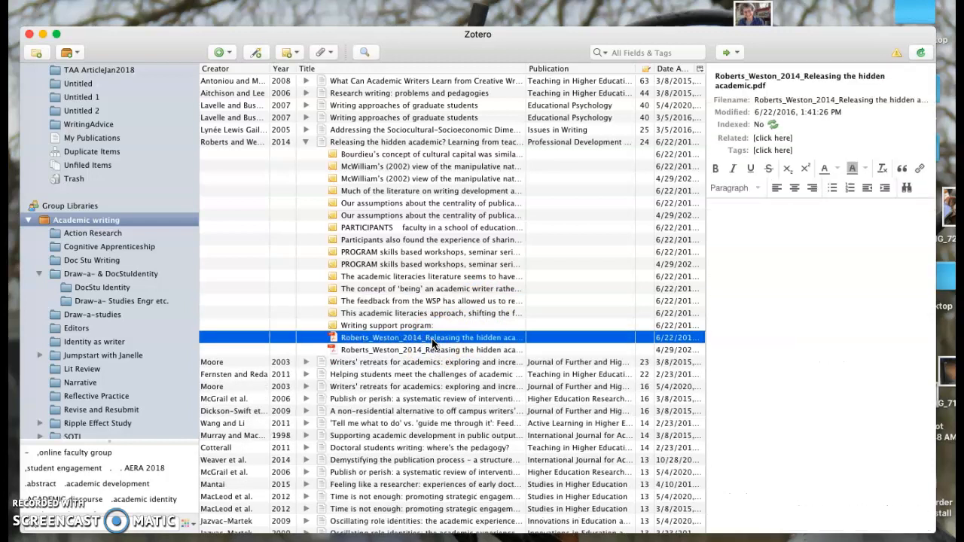
# Delete the older 6/22 copy of the duplicate PDF under "Releasing the hidden academic?", and close the library window
pyautogui.press('super+BackSpace')
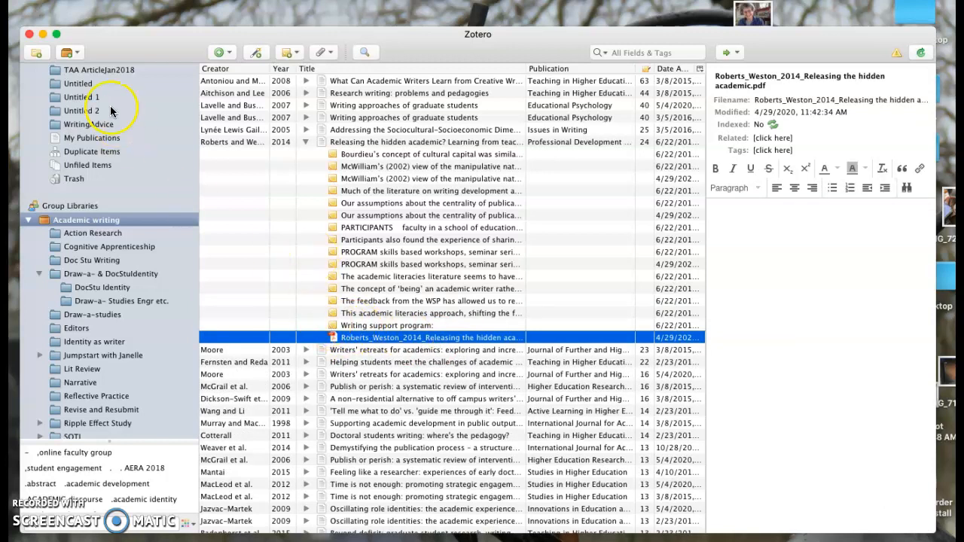
pyautogui.click(28, 34)
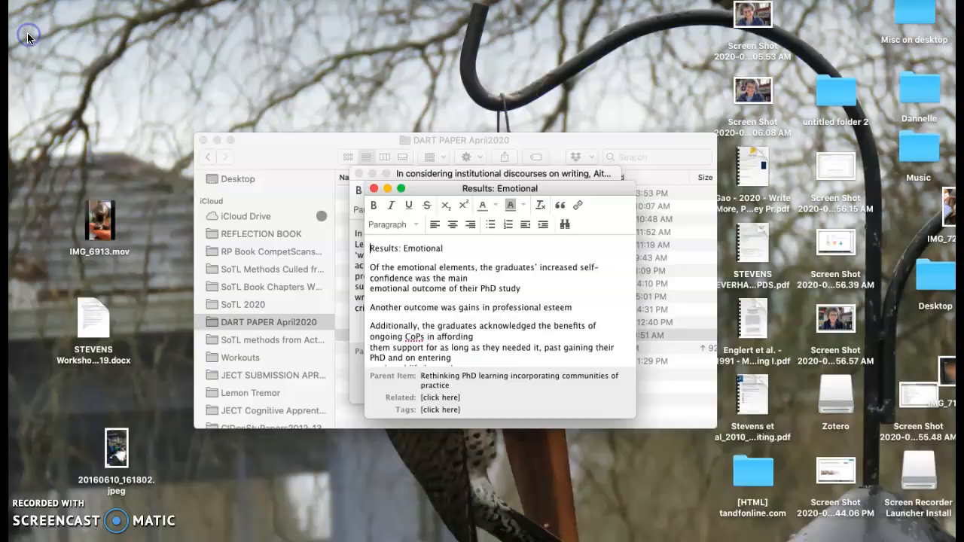